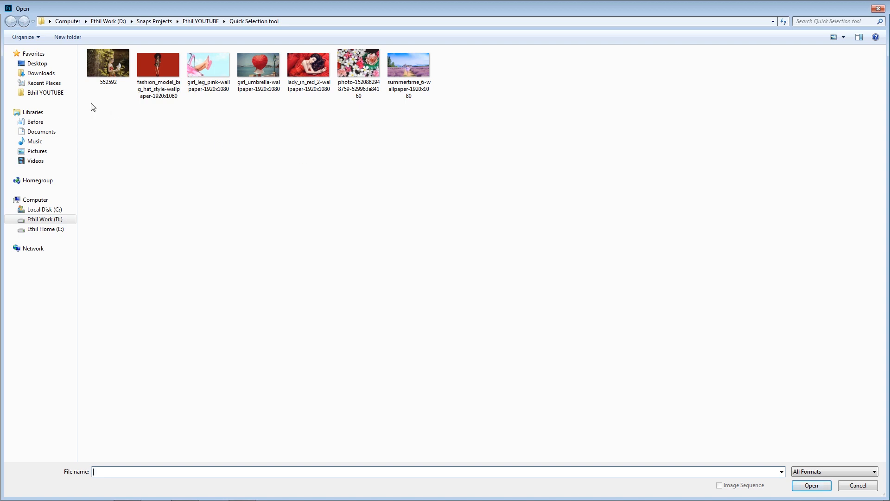
- Open fashion_model_big_hat_style-wallpaper-1920x1080 from the Quick Selection tool folder inside Ethil YOUTUBE
{"action": "left_click", "coordinate": [46, 93]}
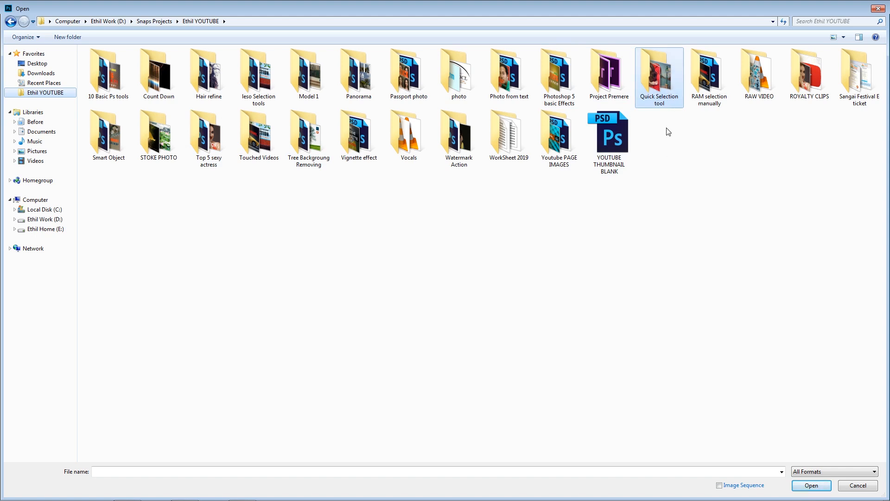
{"action": "double_click", "coordinate": [660, 72]}
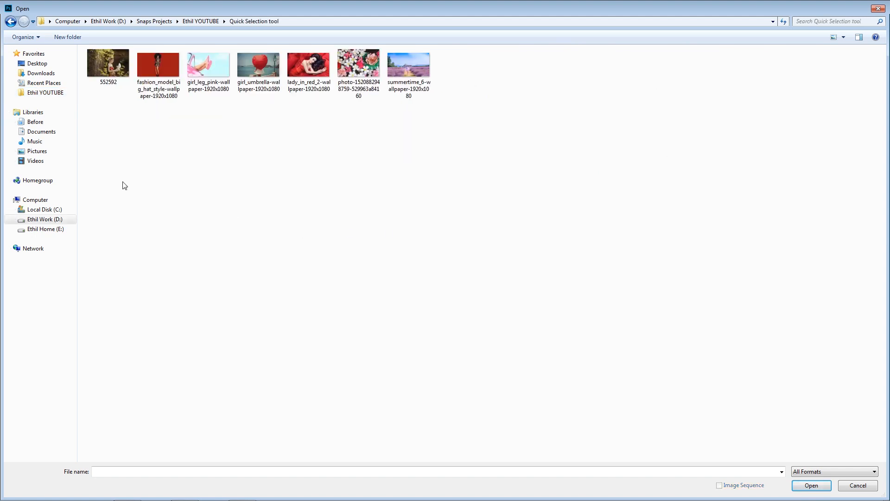
{"action": "double_click", "coordinate": [162, 63]}
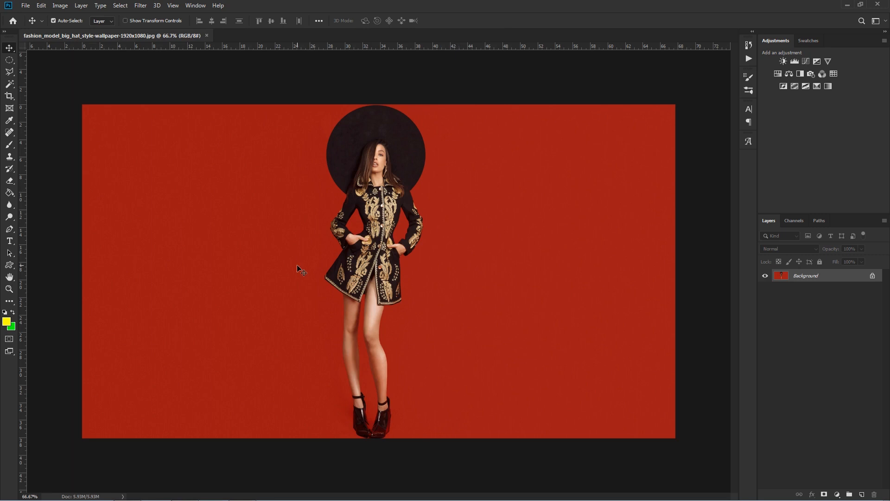
- Open the images girl_umbrella-wallpaper-1920x1080 and lady_in_red_2-wallpaper-1920x1080 as additional documents
{"action": "left_click", "coordinate": [26, 6]}
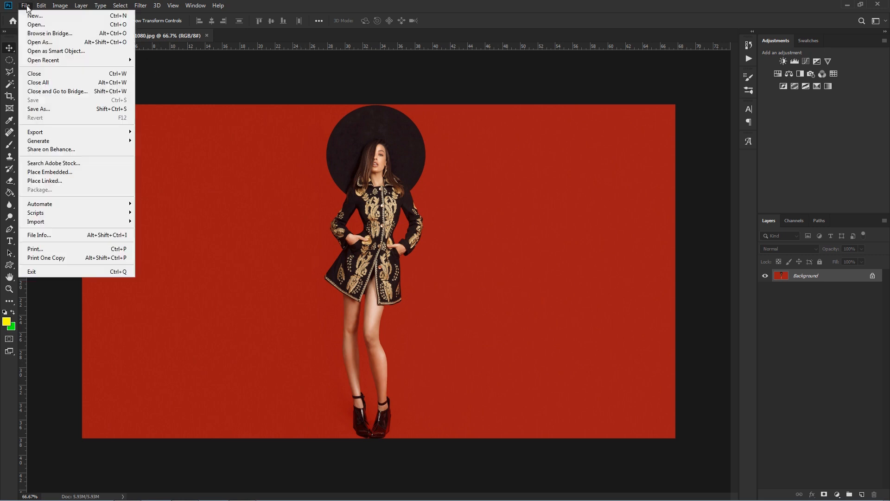
{"action": "left_click", "coordinate": [75, 25]}
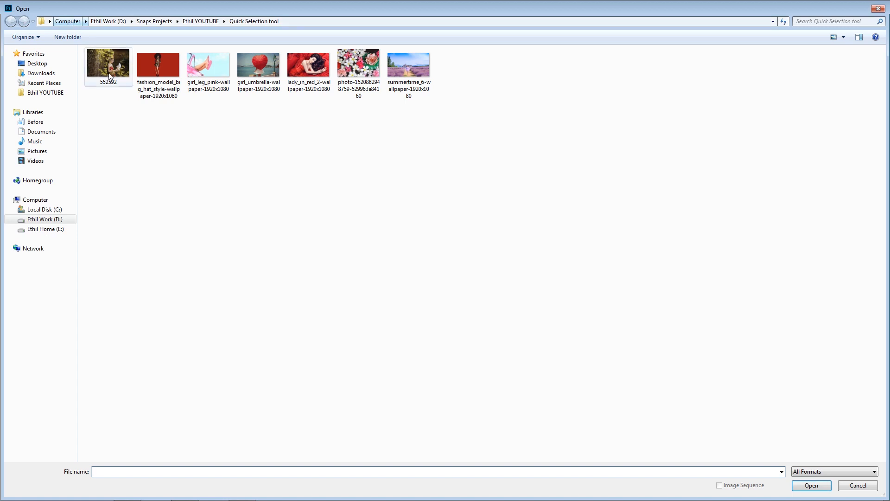
{"action": "left_click", "coordinate": [264, 65]}
{"action": "left_click", "coordinate": [812, 486]}
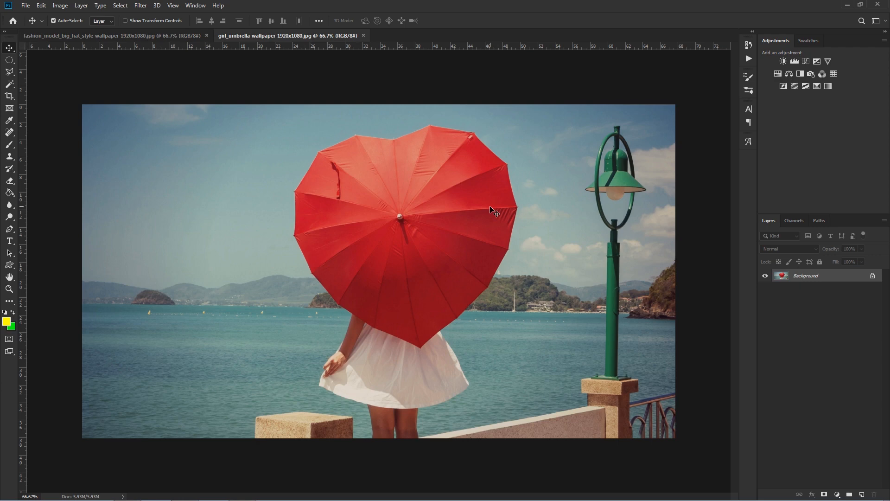
{"action": "key", "text": "ctrl+o"}
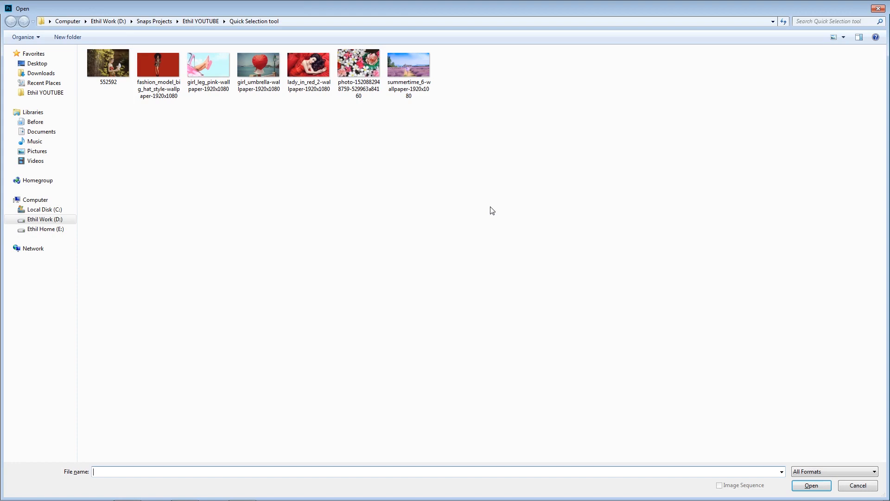
{"action": "double_click", "coordinate": [307, 67]}
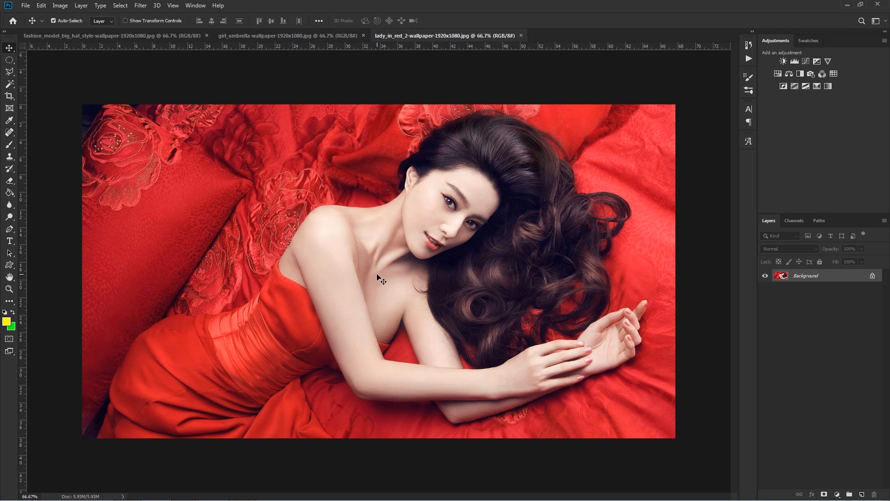
- Look through the three open images and the Quick Selection tool's variants, ending on the fashion model image
{"action": "left_click", "coordinate": [307, 36]}
{"action": "left_click", "coordinate": [161, 34]}
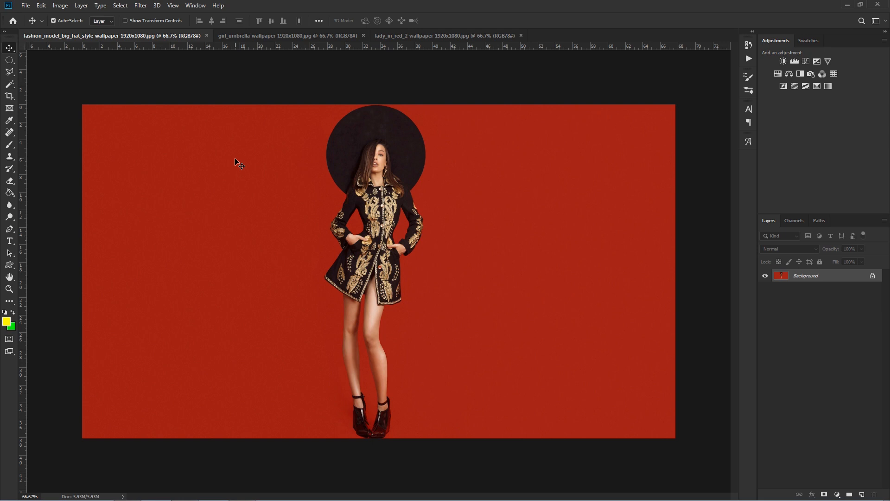
{"action": "key", "text": "w"}
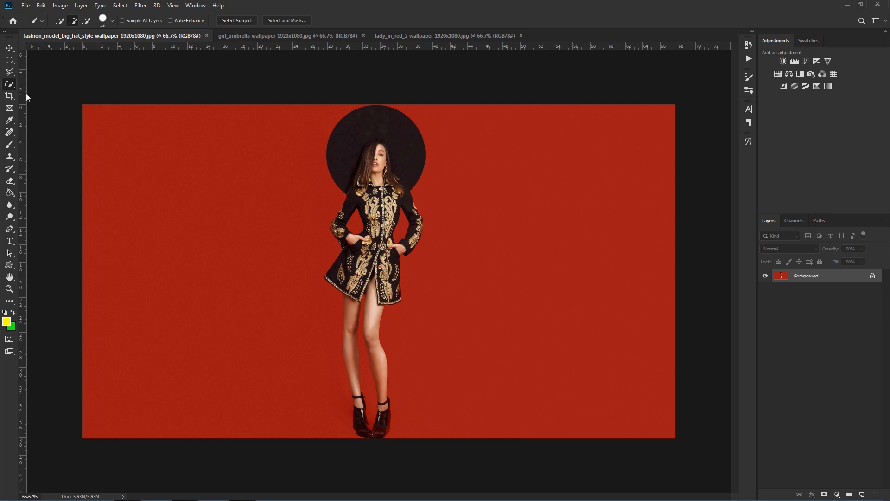
{"action": "right_click", "coordinate": [12, 85]}
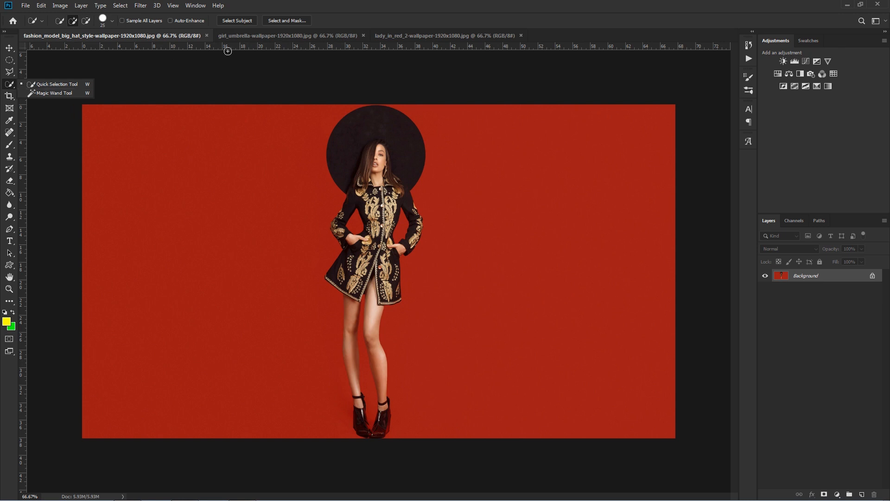
{"action": "left_click", "coordinate": [268, 34]}
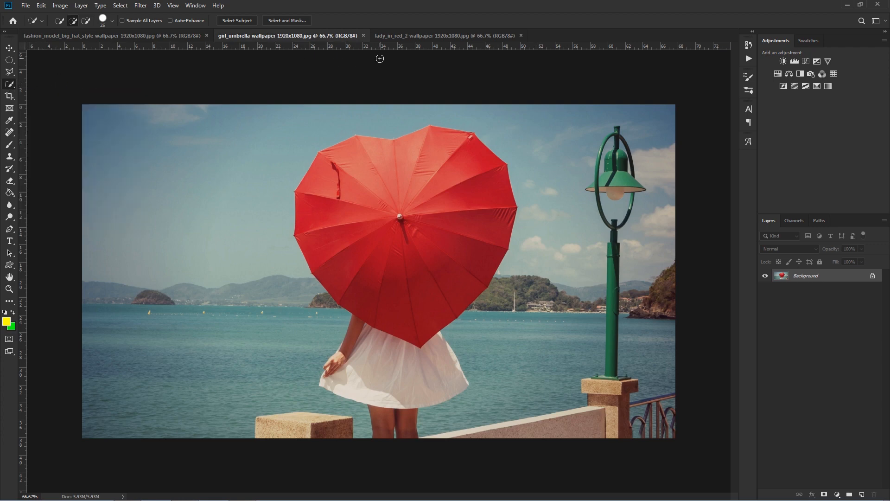
{"action": "left_click", "coordinate": [432, 36]}
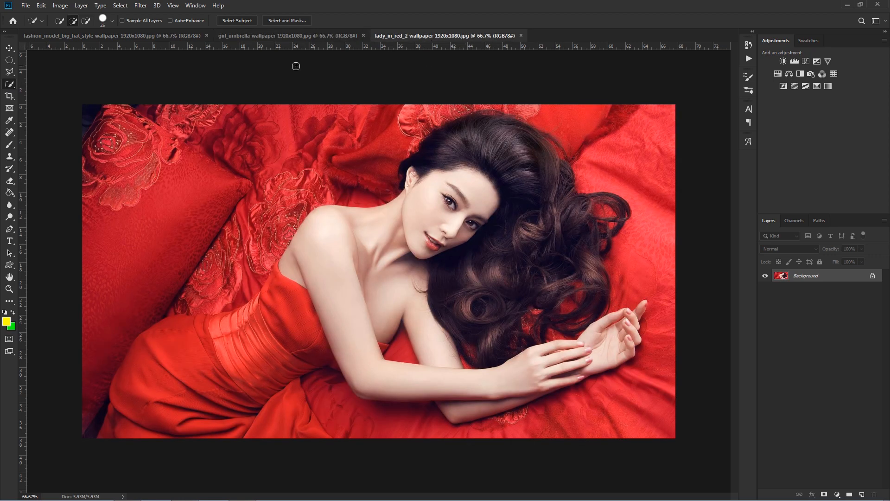
{"action": "left_click", "coordinate": [116, 36]}
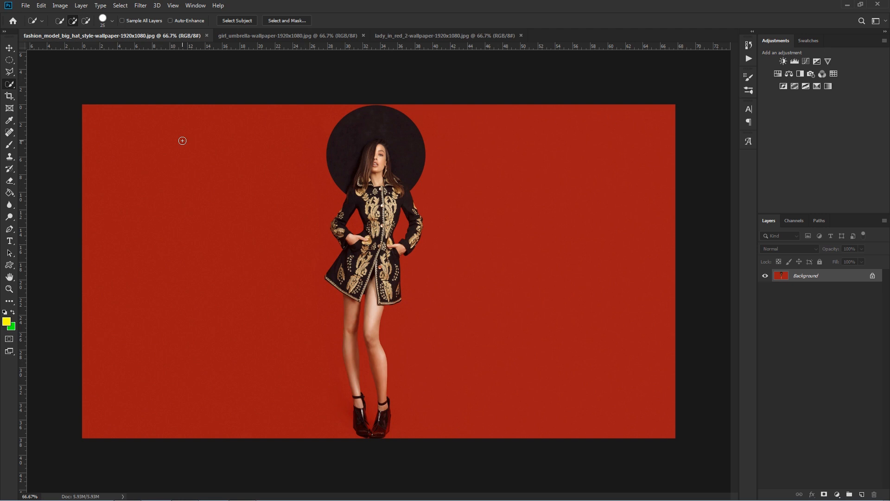
- Select the red background, including the gap between the legs, with the Magic Wand, and invert the selection onto the model
{"action": "right_click", "coordinate": [10, 85]}
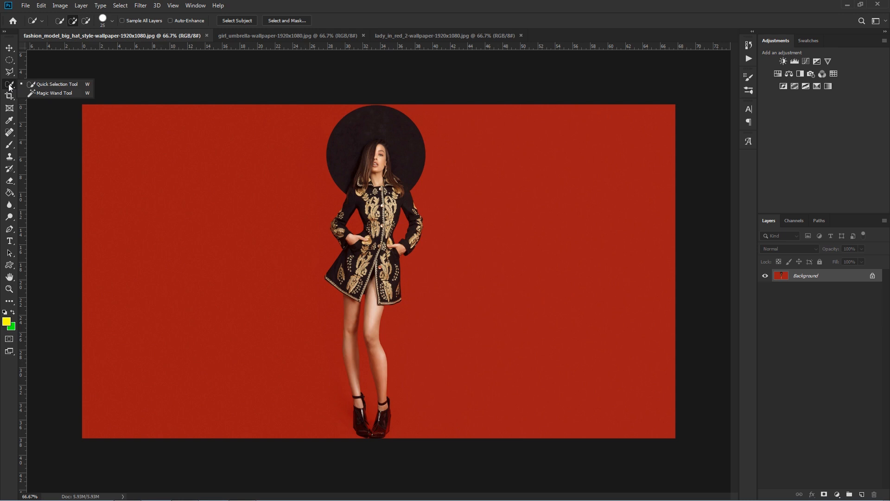
{"action": "left_click", "coordinate": [48, 92]}
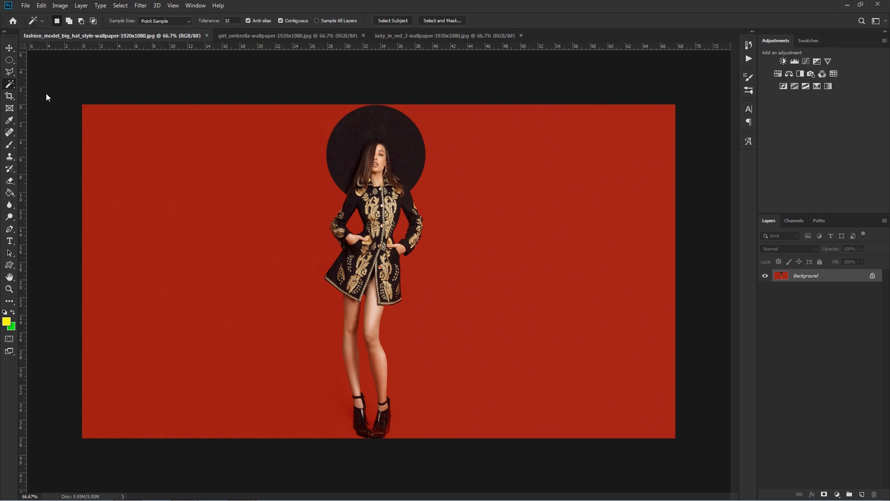
{"action": "left_click", "coordinate": [236, 211]}
{"action": "key", "text": "shift"}
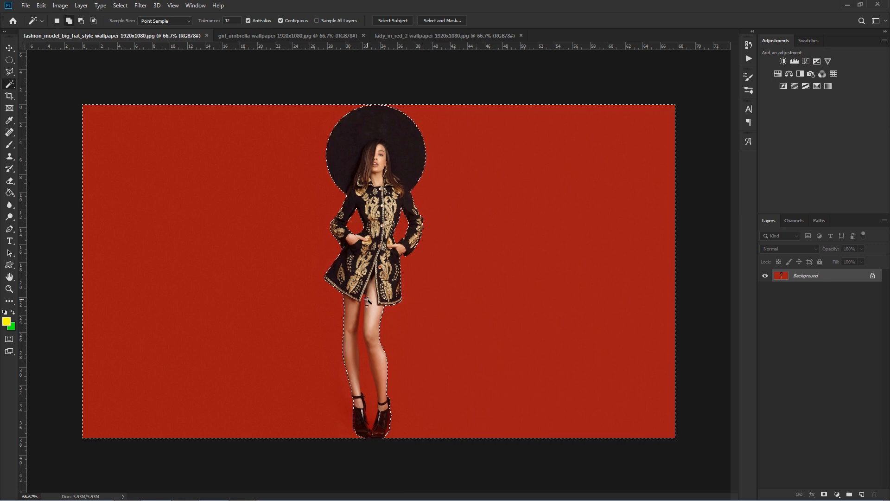
{"action": "left_click", "coordinate": [368, 381], "text": "shift"}
{"action": "left_click", "coordinate": [120, 6]}
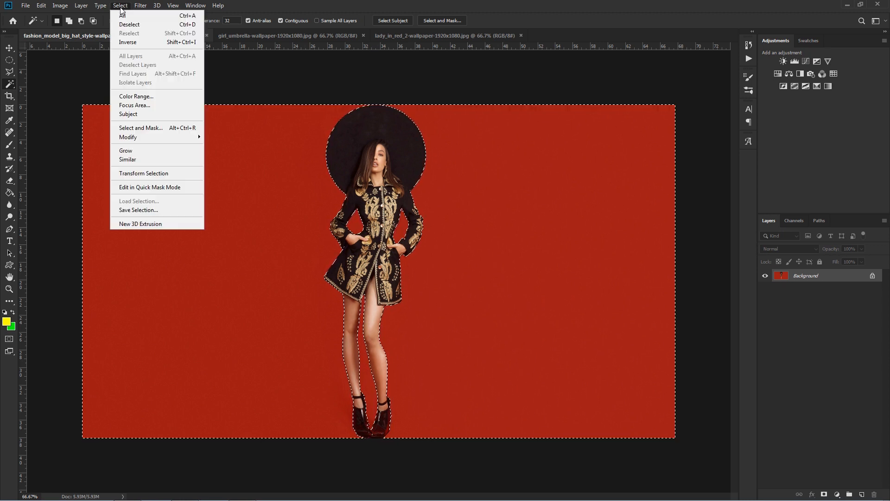
{"action": "left_click", "coordinate": [135, 42]}
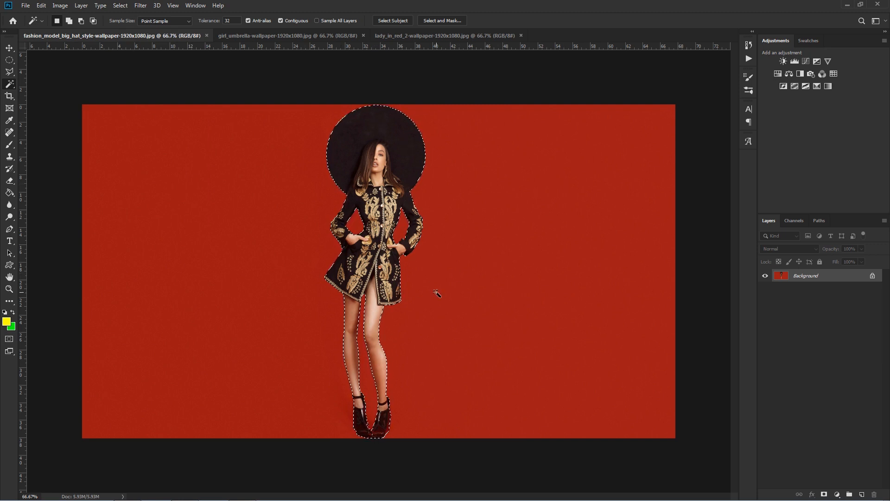
- Copy the selected model to a new layer and check the cutout with the Background layer temporarily hidden
{"action": "scroll", "coordinate": [436, 293], "scroll_direction": "up", "scroll_amount": 1}
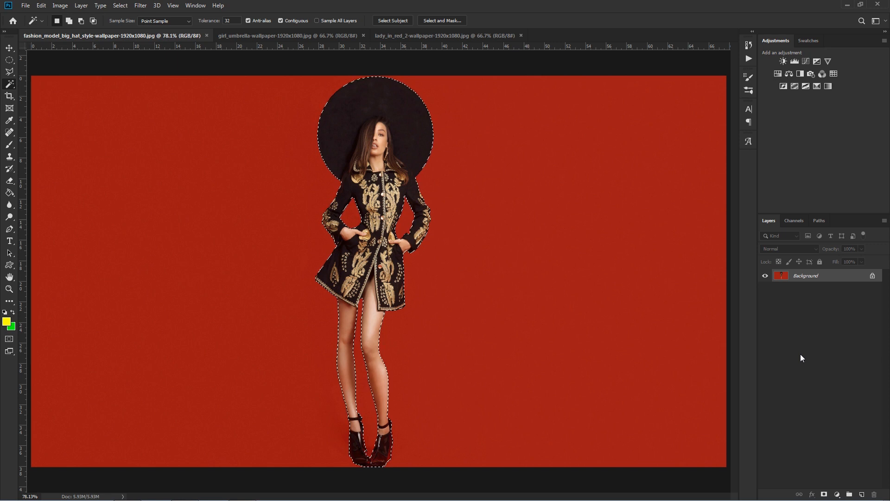
{"action": "key", "text": "ctrl+j"}
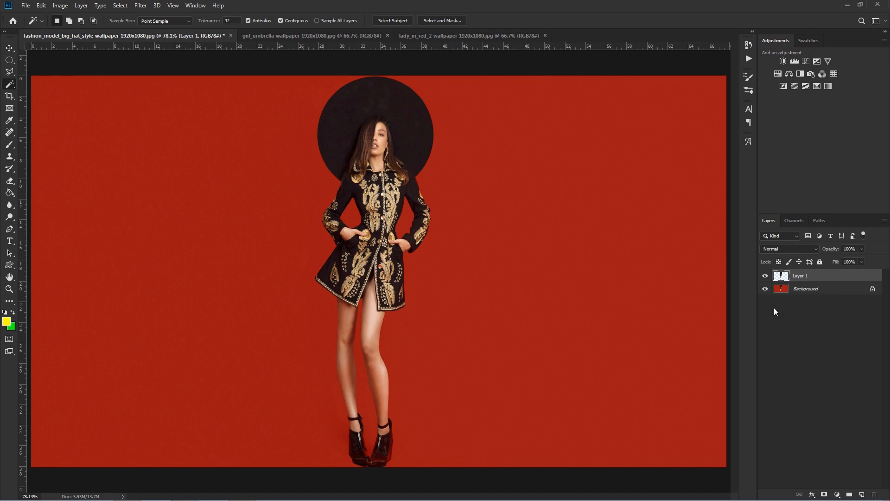
{"action": "left_click", "coordinate": [766, 289]}
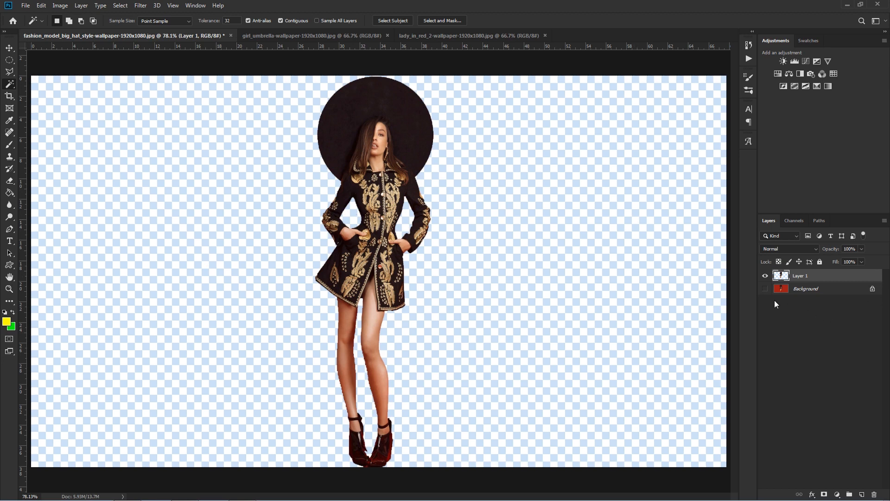
{"action": "left_click", "coordinate": [764, 288]}
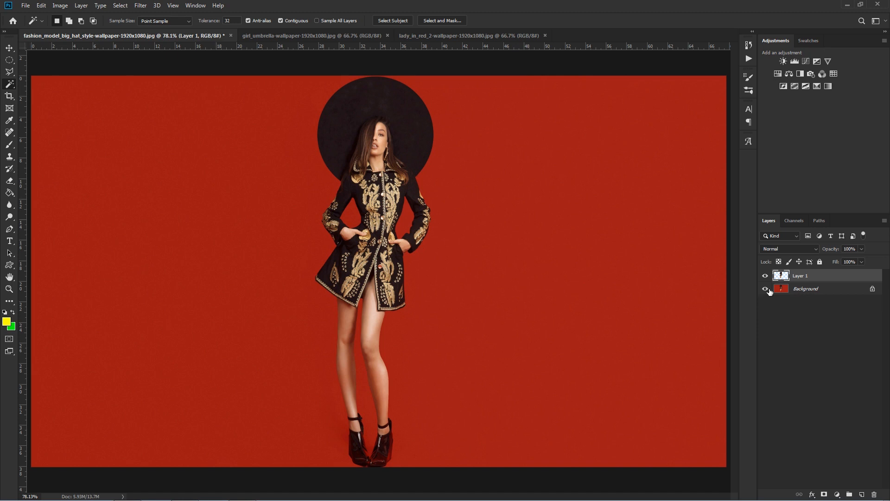
- Duplicate the Background layer and recolour the copy to blue with Hue/Saturation at a hue of -122
{"action": "left_click", "coordinate": [812, 291]}
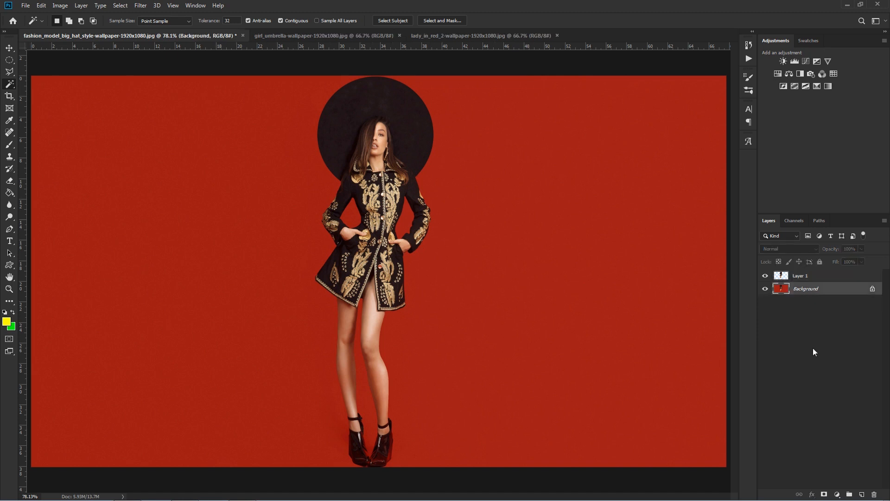
{"action": "key", "text": "ctrl+j"}
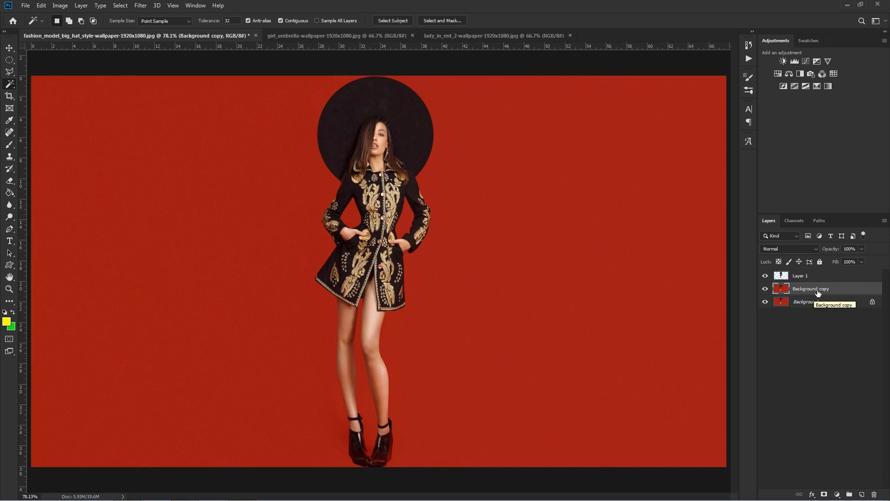
{"action": "left_click", "coordinate": [60, 6]}
{"action": "mouse_move", "coordinate": [78, 32]}
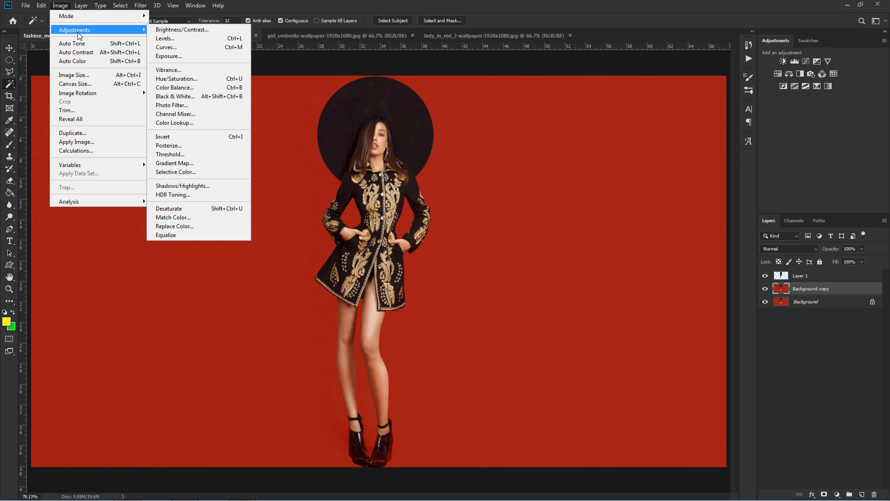
{"action": "left_click", "coordinate": [199, 80]}
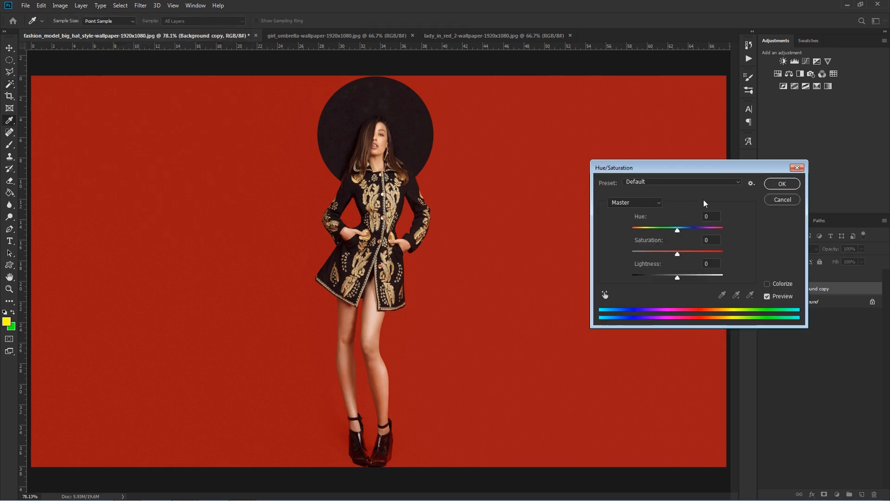
{"action": "left_click_drag", "start_coordinate": [715, 171], "coordinate": [607, 96]}
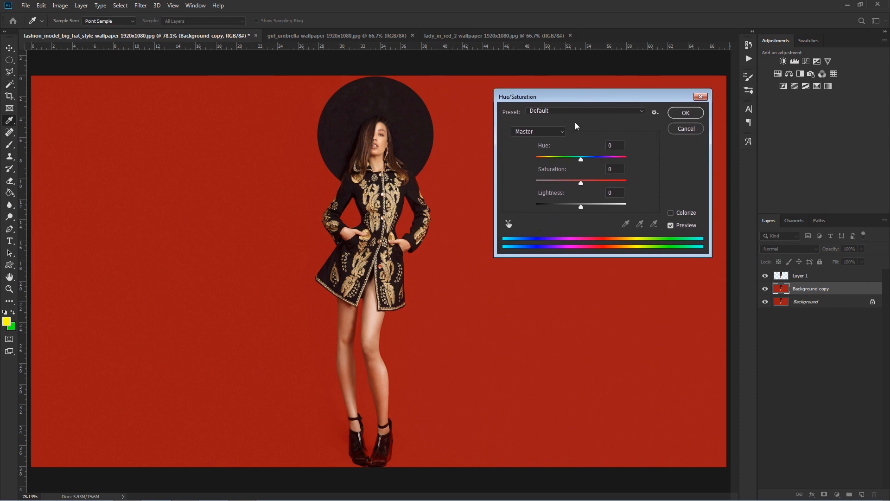
{"action": "left_click_drag", "start_coordinate": [582, 161], "coordinate": [547, 174]}
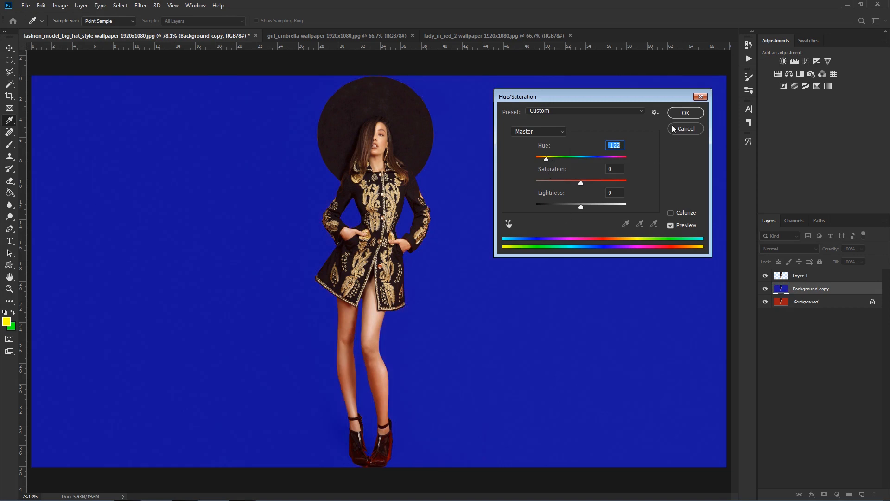
{"action": "left_click", "coordinate": [686, 113]}
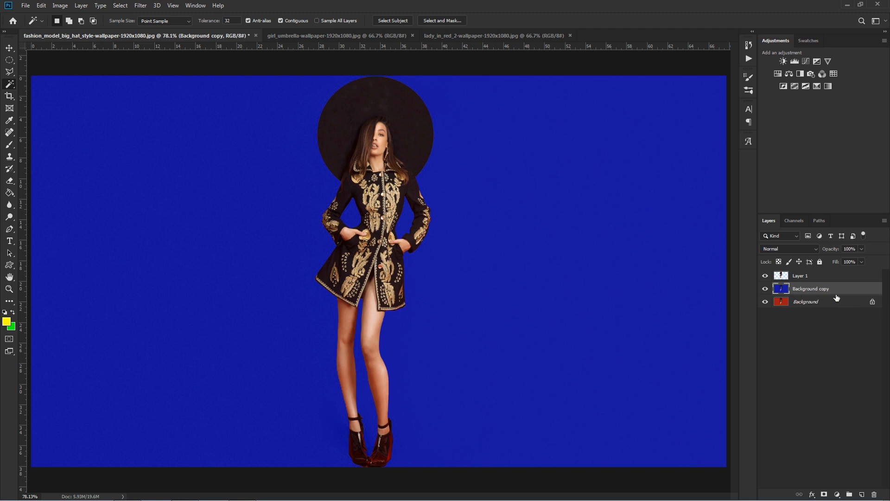
- Add a new layer below the cut-out model and paint a soft yellow (fcff00) glow behind her with a 700 px brush
{"action": "left_click", "coordinate": [861, 495]}
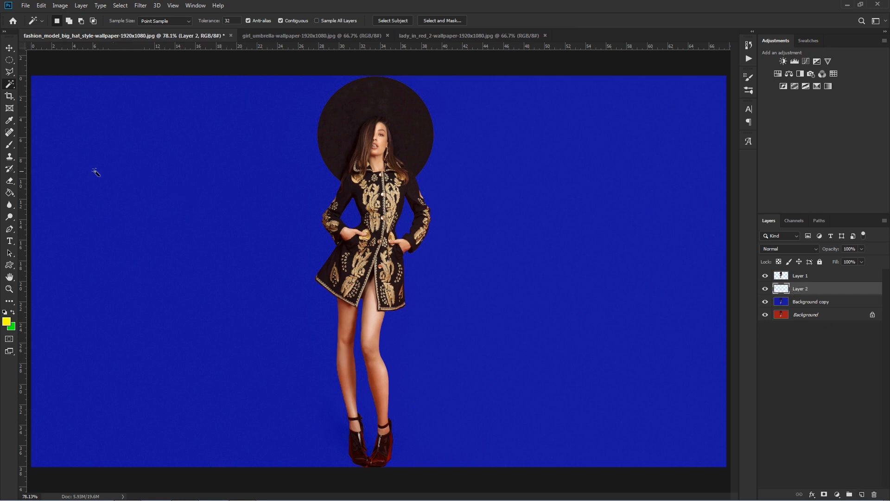
{"action": "right_click", "coordinate": [9, 148]}
{"action": "left_click", "coordinate": [48, 145]}
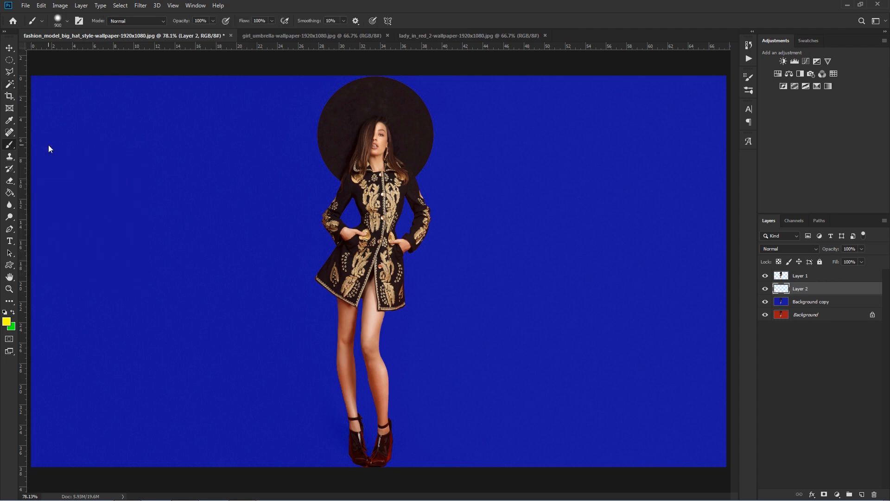
{"action": "left_click", "coordinate": [8, 322]}
{"action": "left_click", "coordinate": [741, 278]}
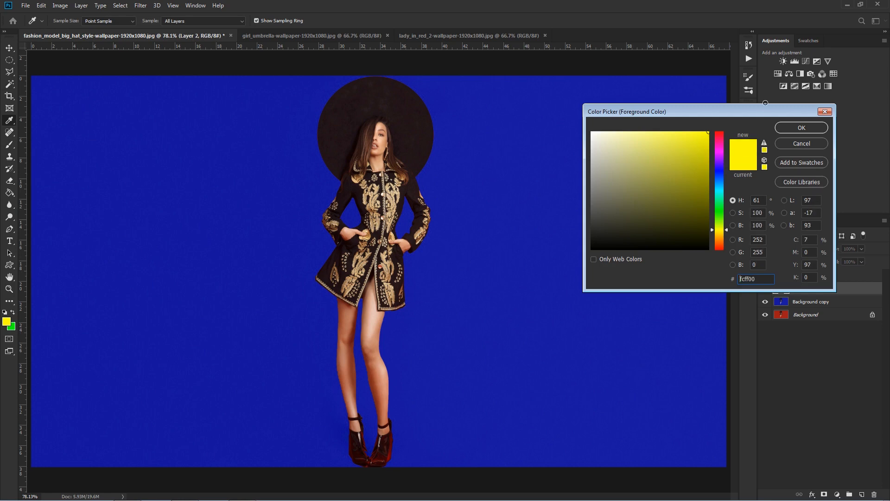
{"action": "left_click", "coordinate": [795, 131]}
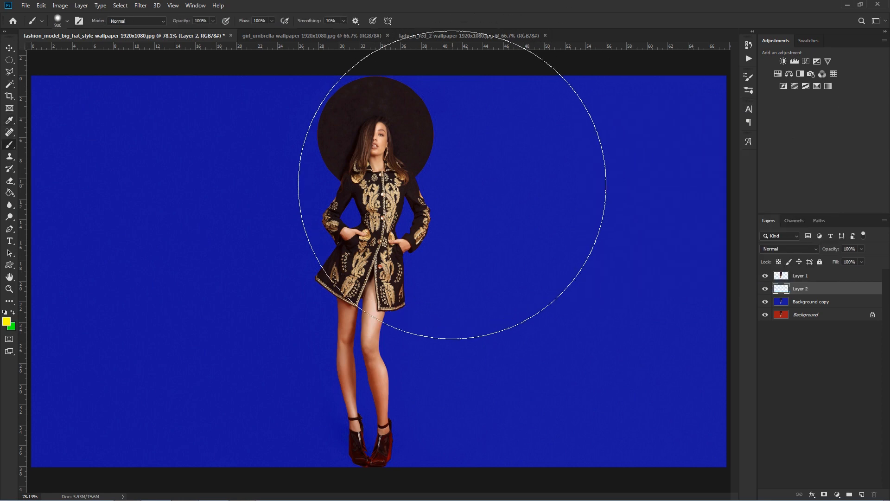
{"action": "key", "text": "bracketleft"}
{"action": "key", "text": "bracketleft"}
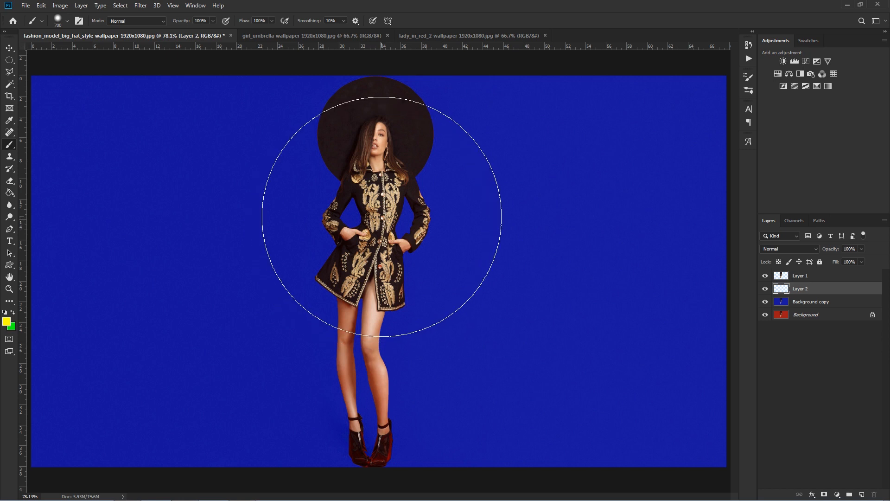
{"action": "left_click", "coordinate": [383, 210]}
{"action": "key", "text": "v"}
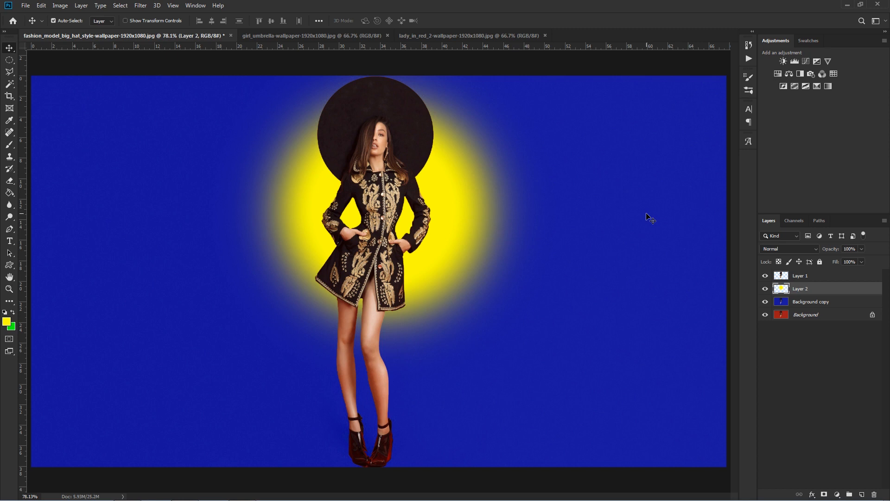
- Recolour the glow to teal with Hue/Saturation at hue +115 and saturation -55, and check it by toggling the glow and blue background layers
{"action": "key", "text": "ctrl+u"}
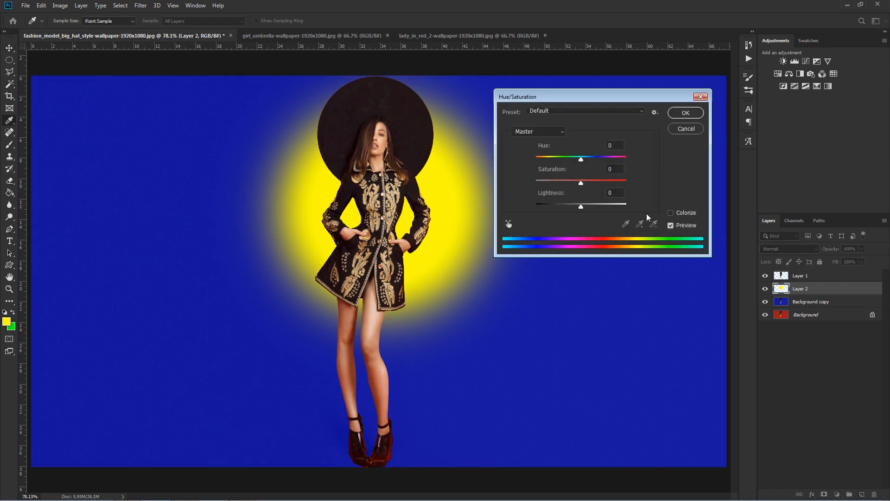
{"action": "left_click_drag", "start_coordinate": [580, 160], "coordinate": [616, 165]}
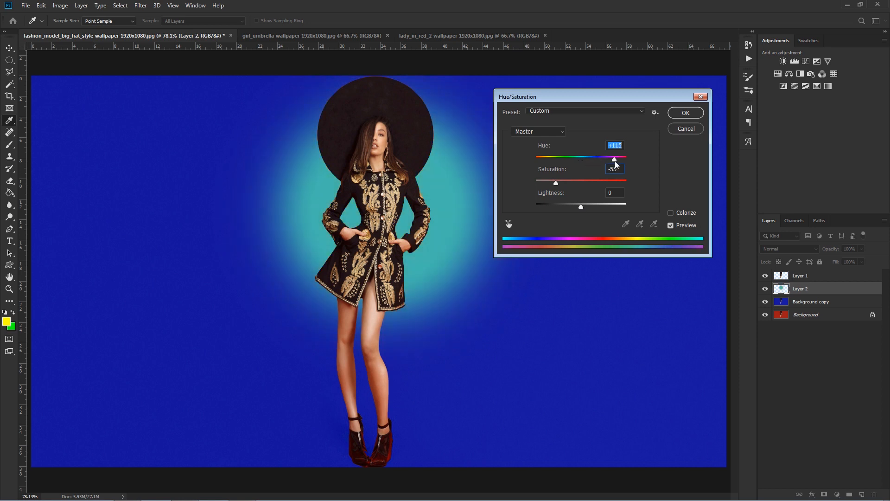
{"action": "left_click", "coordinate": [697, 116]}
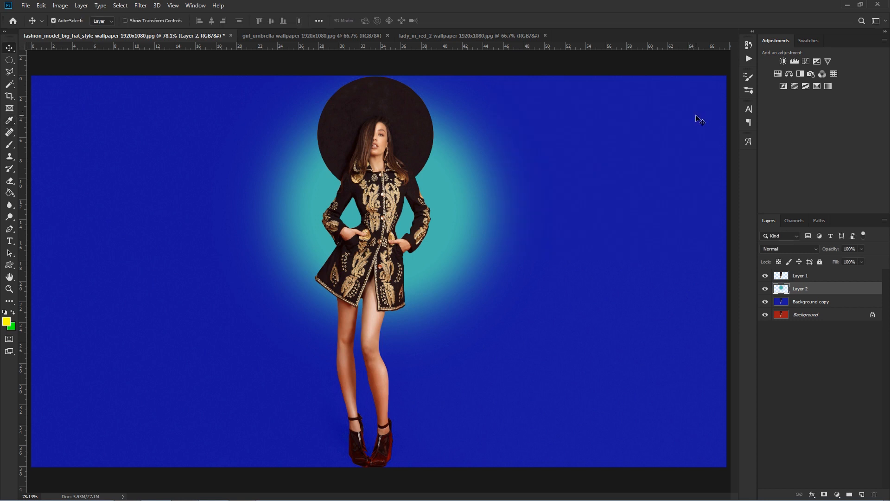
{"action": "left_click", "coordinate": [766, 289]}
{"action": "left_click", "coordinate": [766, 288]}
{"action": "left_click", "coordinate": [766, 301]}
{"action": "left_click", "coordinate": [766, 302]}
- Scale the teal glow up proportionally to about 115% and centre it horizontally behind the model
{"action": "key", "text": "ctrl+t"}
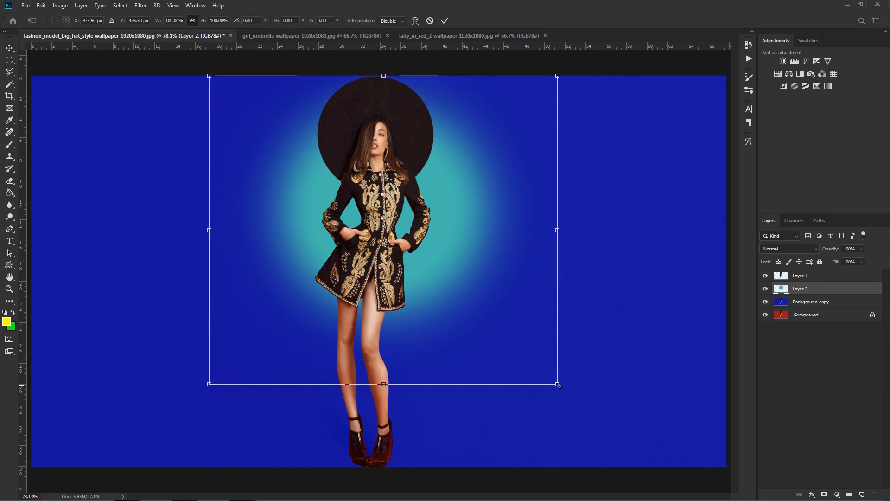
{"action": "left_click_drag", "start_coordinate": [560, 388], "coordinate": [555, 441]}
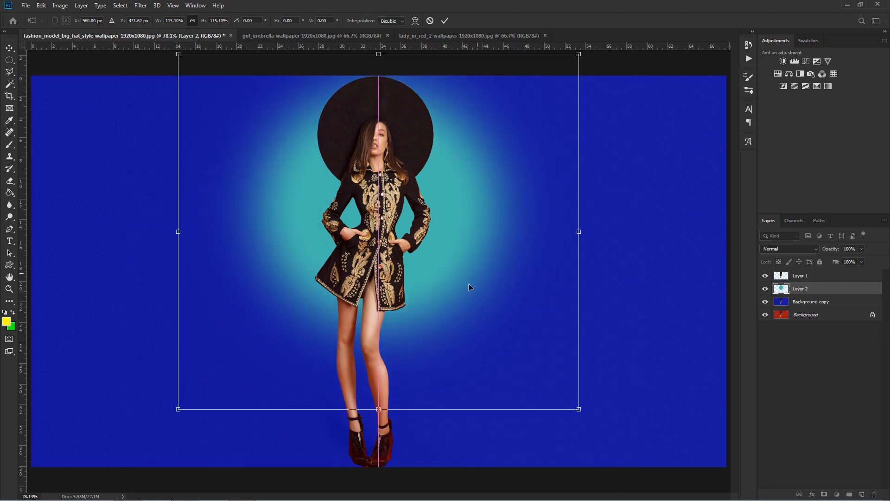
{"action": "mouse_move", "coordinate": [469, 283]}
{"action": "left_mouse_down"}
{"action": "mouse_move", "coordinate": [460, 292]}
{"action": "mouse_move", "coordinate": [468, 290]}
{"action": "left_mouse_up"}
{"action": "key", "text": "Return"}
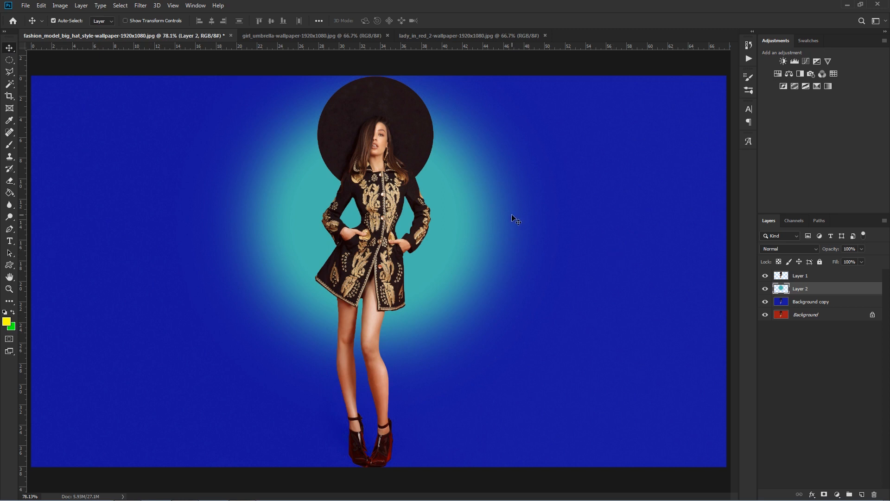
- In the girl_umbrella image, select the red umbrella with the Quick Selection tool and copy it to a new layer
{"action": "left_click", "coordinate": [326, 36]}
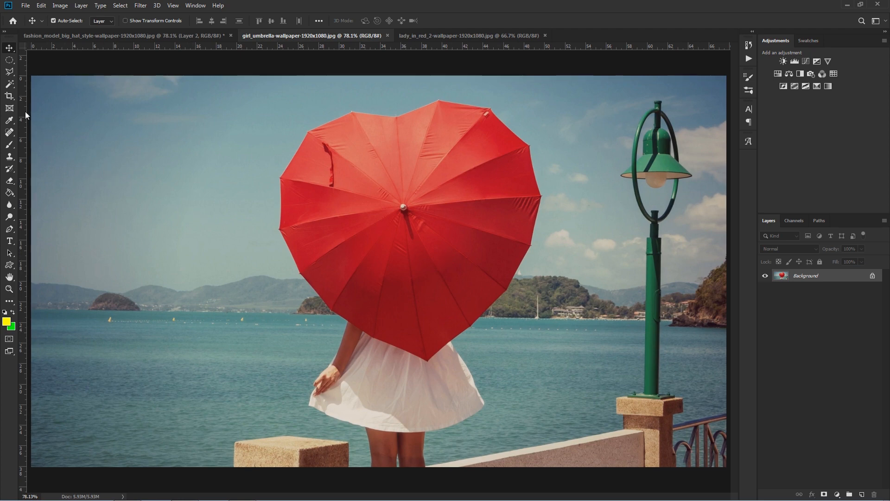
{"action": "left_click", "coordinate": [9, 84]}
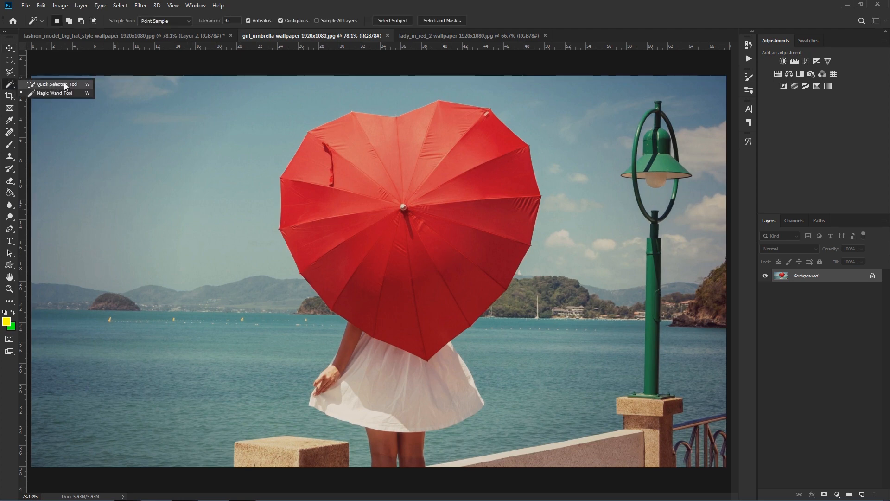
{"action": "left_click", "coordinate": [64, 86]}
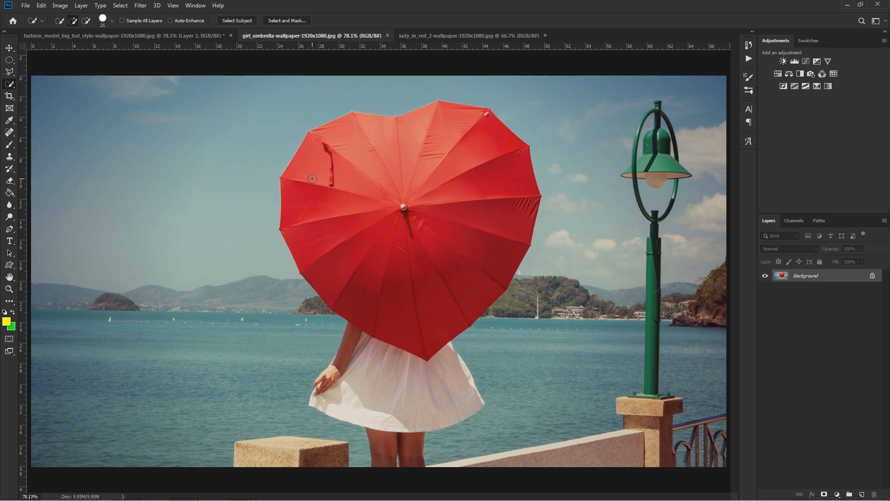
{"action": "mouse_move", "coordinate": [312, 179]}
{"action": "left_mouse_down"}
{"action": "mouse_move", "coordinate": [299, 188]}
{"action": "mouse_move", "coordinate": [333, 157]}
{"action": "mouse_move", "coordinate": [372, 148]}
{"action": "mouse_move", "coordinate": [407, 146]}
{"action": "mouse_move", "coordinate": [436, 162]}
{"action": "mouse_move", "coordinate": [477, 153]}
{"action": "mouse_move", "coordinate": [493, 191]}
{"action": "mouse_move", "coordinate": [487, 226]}
{"action": "left_mouse_up"}
{"action": "key", "text": "ctrl+j"}
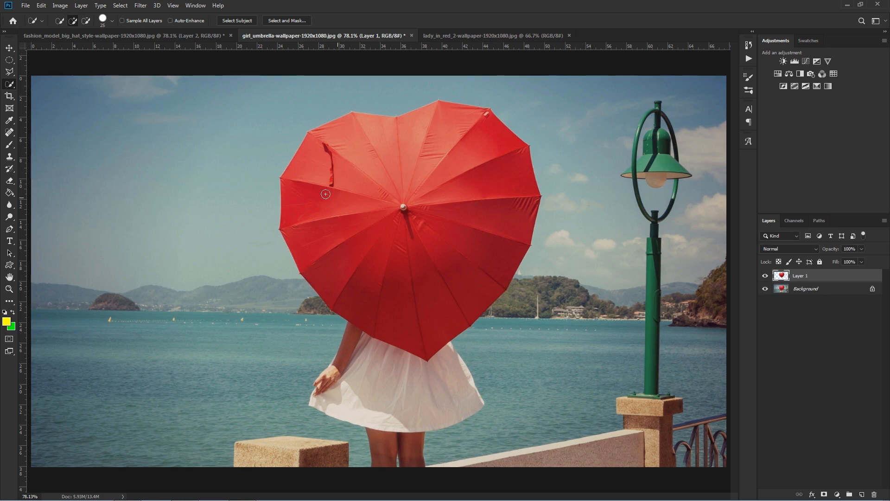
- Recolour the umbrella layer to magenta with Hue/Saturation at a hue of -47, and compare it with the original red
{"action": "left_click", "coordinate": [66, 7]}
{"action": "mouse_move", "coordinate": [70, 31]}
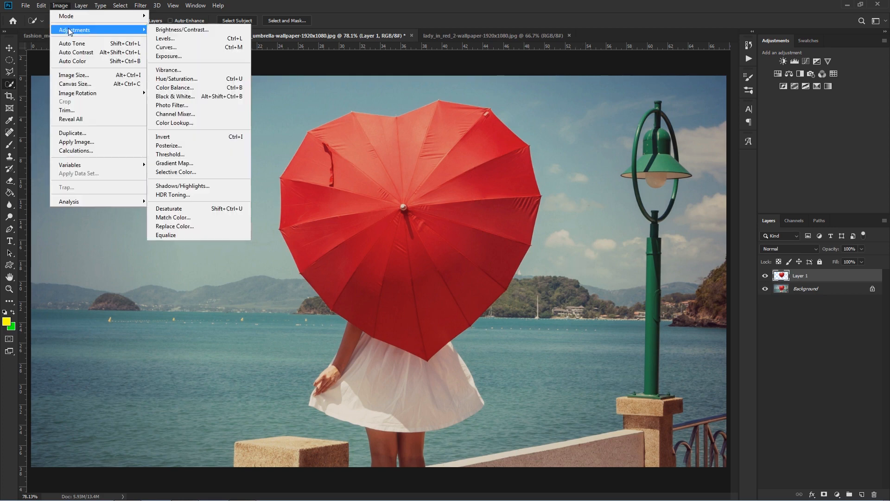
{"action": "left_click", "coordinate": [209, 83]}
{"action": "left_click_drag", "start_coordinate": [597, 88], "coordinate": [680, 85]}
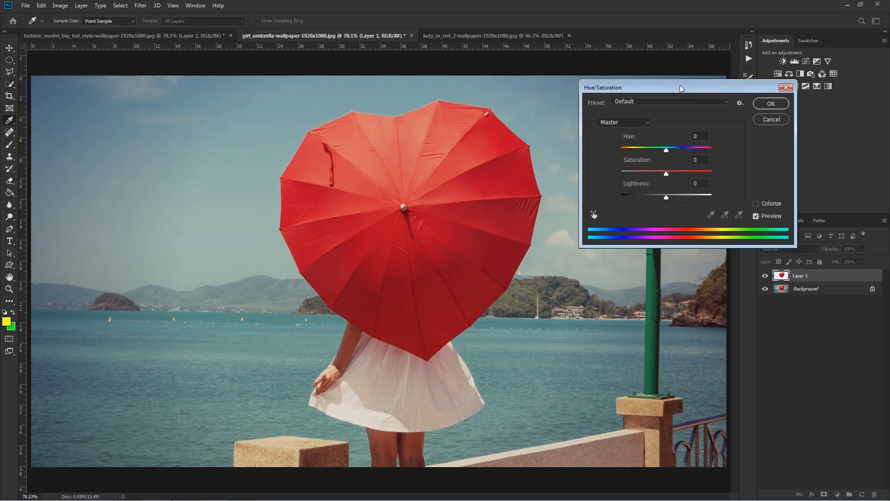
{"action": "left_click_drag", "start_coordinate": [661, 151], "coordinate": [682, 187]}
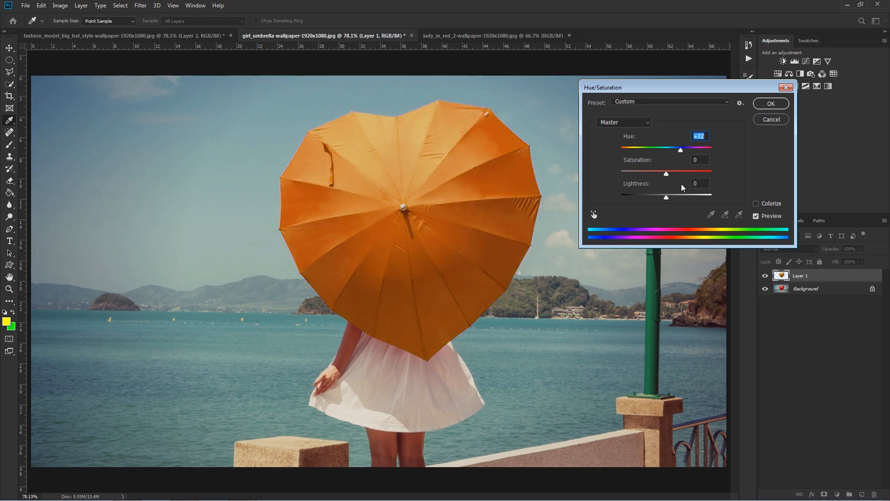
{"action": "left_click_drag", "start_coordinate": [680, 153], "coordinate": [648, 163]}
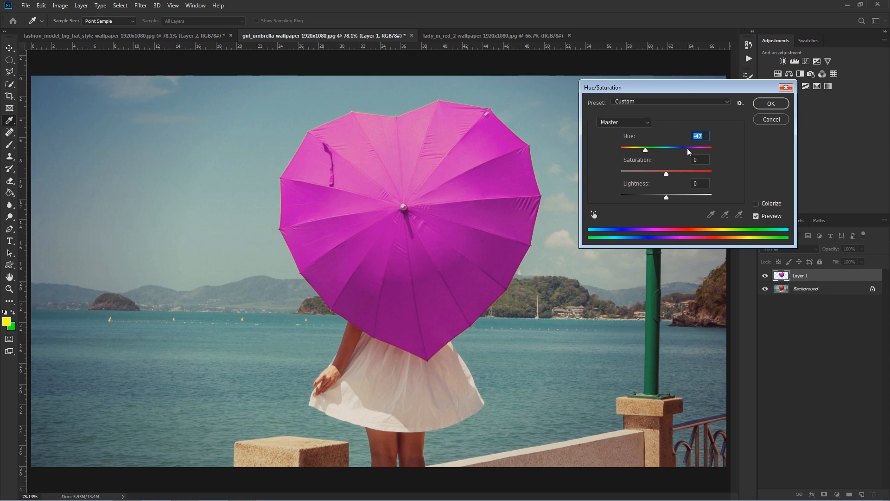
{"action": "left_click", "coordinate": [770, 104]}
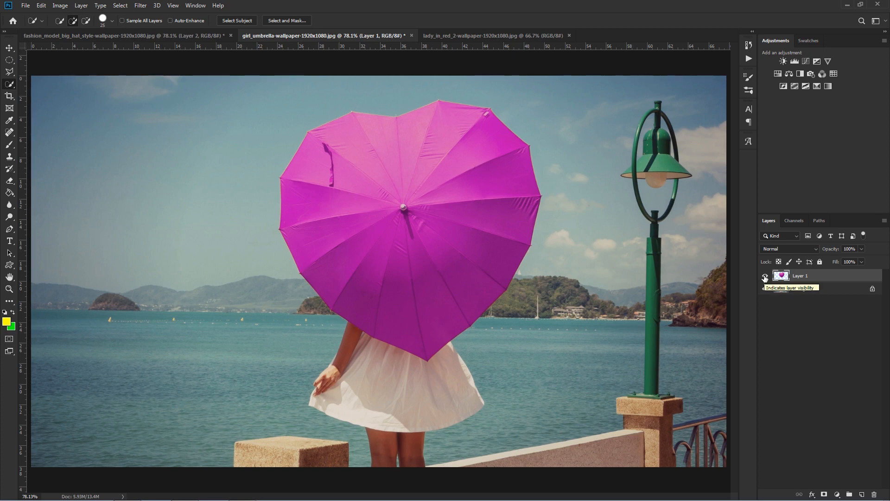
{"action": "left_click", "coordinate": [766, 277]}
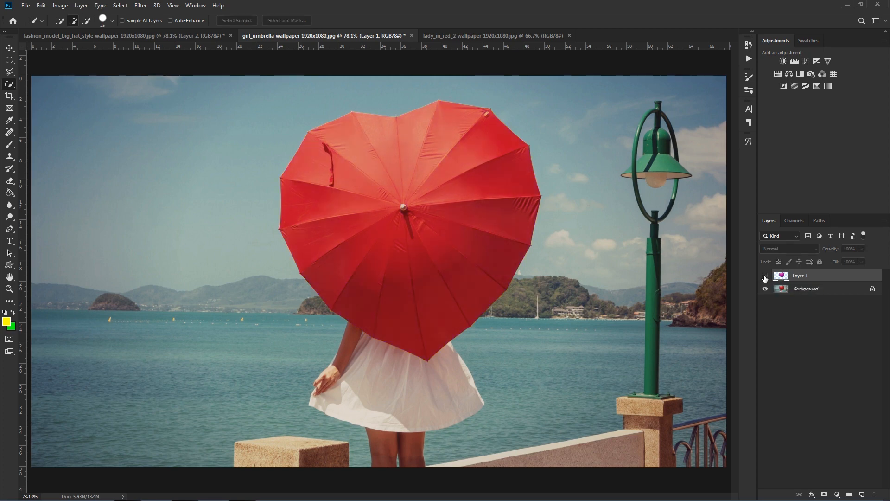
{"action": "left_click", "coordinate": [765, 278]}
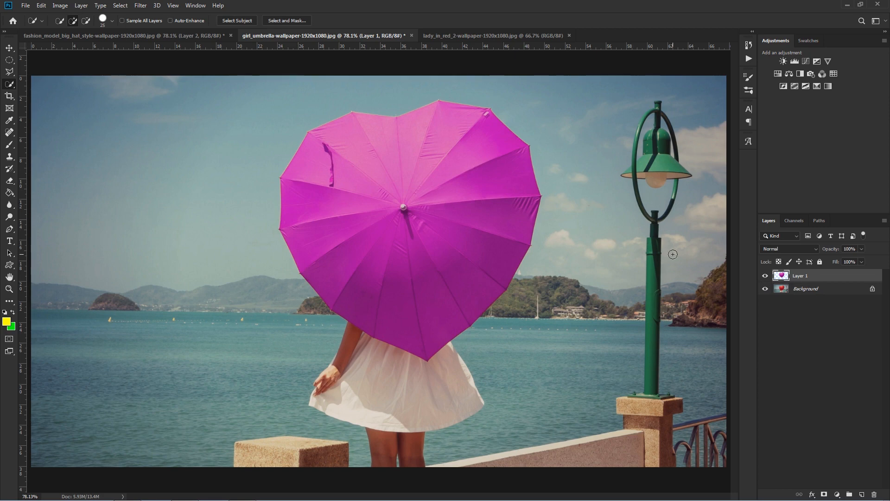
- In the lady_in_red_2 image, select the woman's red dress from the skirt up to the bodice with the Quick Selection tool
{"action": "left_click", "coordinate": [490, 37]}
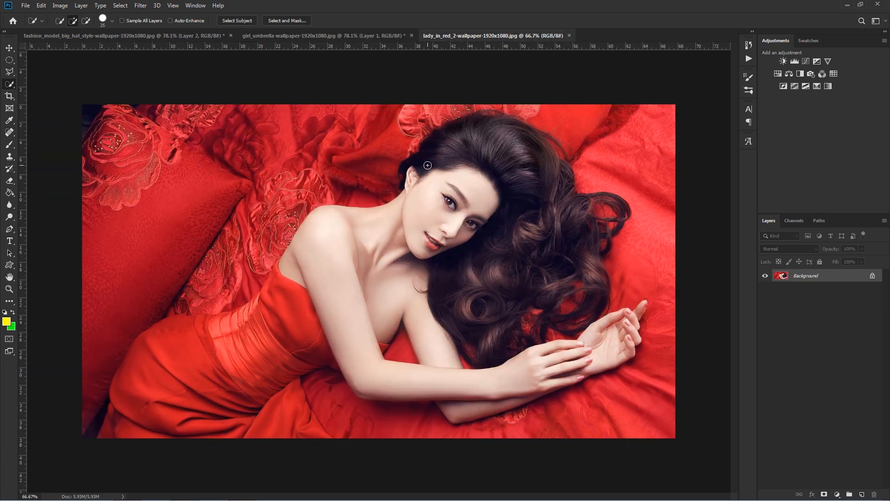
{"action": "scroll", "coordinate": [428, 165], "scroll_direction": "up", "scroll_amount": 2}
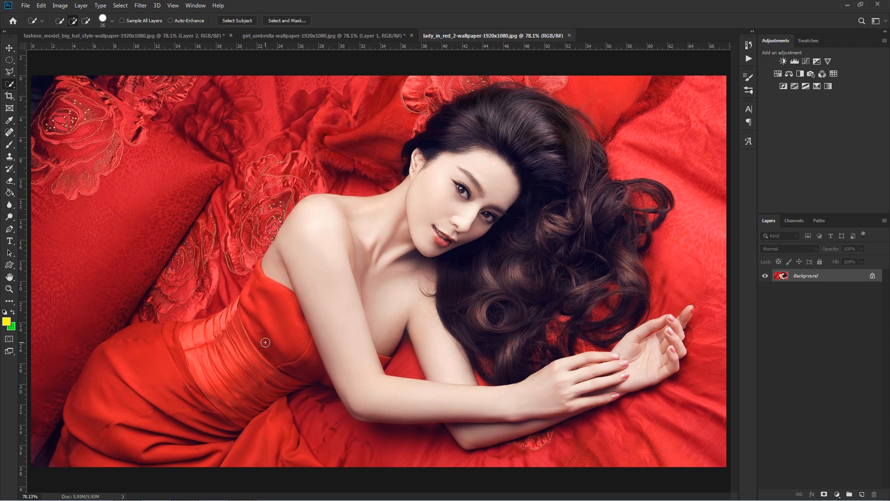
{"action": "scroll", "coordinate": [122, 425], "scroll_direction": "up", "scroll_amount": 3}
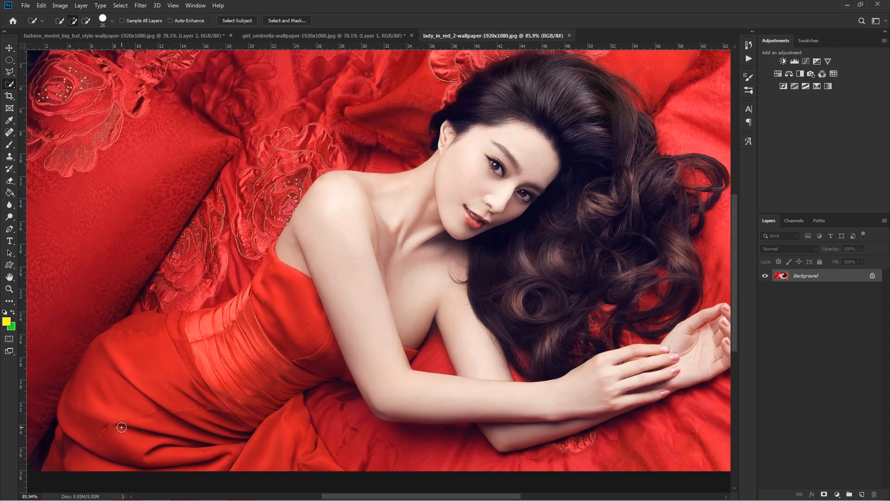
{"action": "scroll", "coordinate": [189, 421], "scroll_direction": "down", "scroll_amount": 2}
{"action": "scroll", "coordinate": [190, 421], "scroll_direction": "left", "scroll_amount": 2}
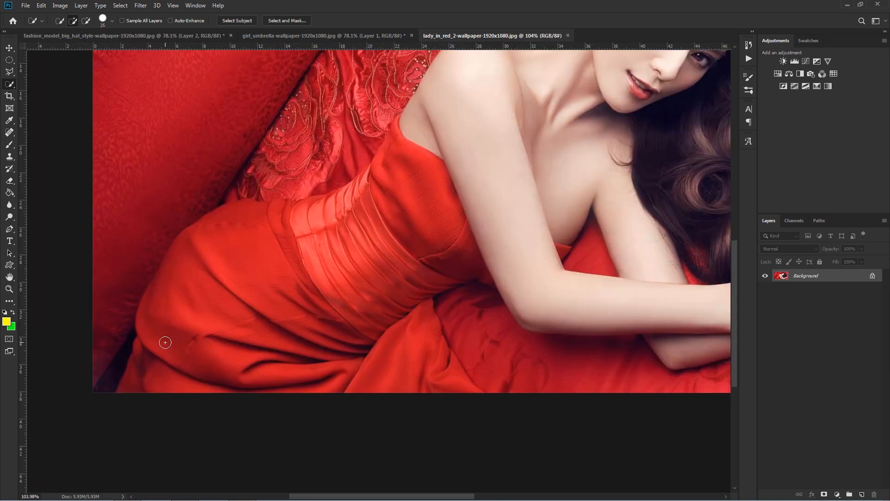
{"action": "mouse_move", "coordinate": [158, 340]}
{"action": "left_mouse_down"}
{"action": "mouse_move", "coordinate": [171, 300]}
{"action": "mouse_move", "coordinate": [215, 240]}
{"action": "mouse_move", "coordinate": [254, 225]}
{"action": "mouse_move", "coordinate": [277, 229]}
{"action": "left_mouse_up"}
{"action": "key", "text": "bracketleft"}
{"action": "key", "text": "bracketleft"}
{"action": "key", "text": "bracketright"}
{"action": "mouse_move", "coordinate": [275, 212]}
{"action": "left_mouse_down"}
{"action": "mouse_move", "coordinate": [350, 206]}
{"action": "mouse_move", "coordinate": [406, 159]}
{"action": "mouse_move", "coordinate": [436, 254]}
{"action": "mouse_move", "coordinate": [414, 292]}
{"action": "mouse_move", "coordinate": [417, 364]}
{"action": "left_mouse_up"}
- Add the small piece of dress between the upper arm and the chest to the selection with a smaller brush
{"action": "scroll", "coordinate": [561, 251], "scroll_direction": "up", "scroll_amount": 2}
{"action": "scroll", "coordinate": [561, 251], "scroll_direction": "up", "scroll_amount": 8}
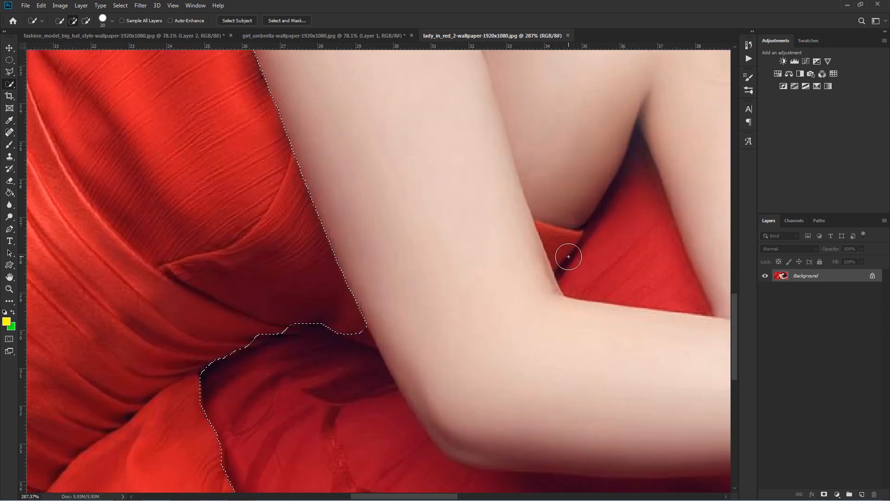
{"action": "key", "text": "bracketleft"}
{"action": "key", "text": "bracketleft"}
{"action": "key", "text": "bracketleft"}
{"action": "key", "text": "bracketleft"}
{"action": "mouse_move", "coordinate": [546, 234]}
{"action": "left_mouse_down"}
{"action": "mouse_move", "coordinate": [563, 242]}
{"action": "mouse_move", "coordinate": [561, 258]}
{"action": "mouse_move", "coordinate": [549, 234]}
{"action": "left_mouse_up"}
- Refine the dress selection beside the elbow with a 5 px brush, keeping the shaded bedding under the arm out of it
{"action": "key", "text": "bracketleft"}
{"action": "key", "text": "bracketleft"}
{"action": "key", "text": "bracketleft"}
{"action": "mouse_move", "coordinate": [322, 270]}
{"action": "left_mouse_down"}
{"action": "mouse_move", "coordinate": [346, 338]}
{"action": "mouse_move", "coordinate": [357, 347]}
{"action": "mouse_move", "coordinate": [366, 339]}
{"action": "left_mouse_up"}
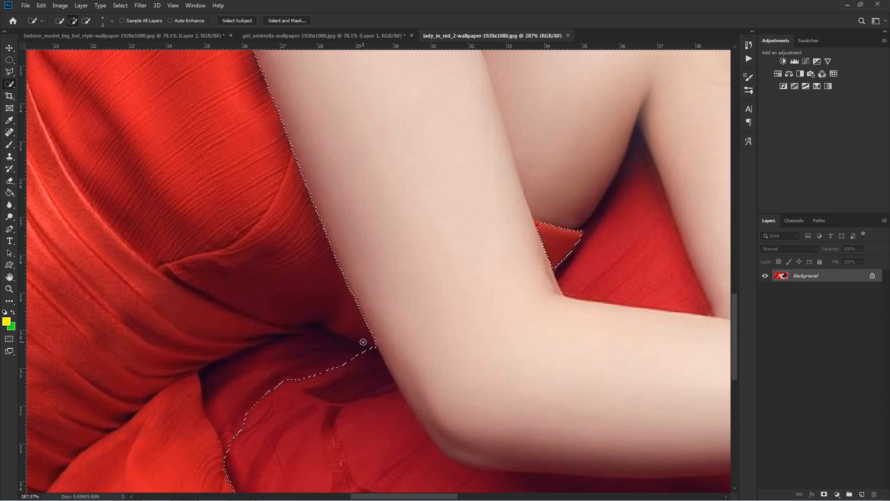
{"action": "mouse_move", "coordinate": [236, 391]}
{"action": "left_mouse_down"}
{"action": "mouse_move", "coordinate": [292, 352]}
{"action": "mouse_move", "coordinate": [329, 344]}
{"action": "mouse_move", "coordinate": [366, 350]}
{"action": "left_mouse_up"}
{"action": "scroll", "coordinate": [360, 381], "scroll_direction": "up", "scroll_amount": 2}
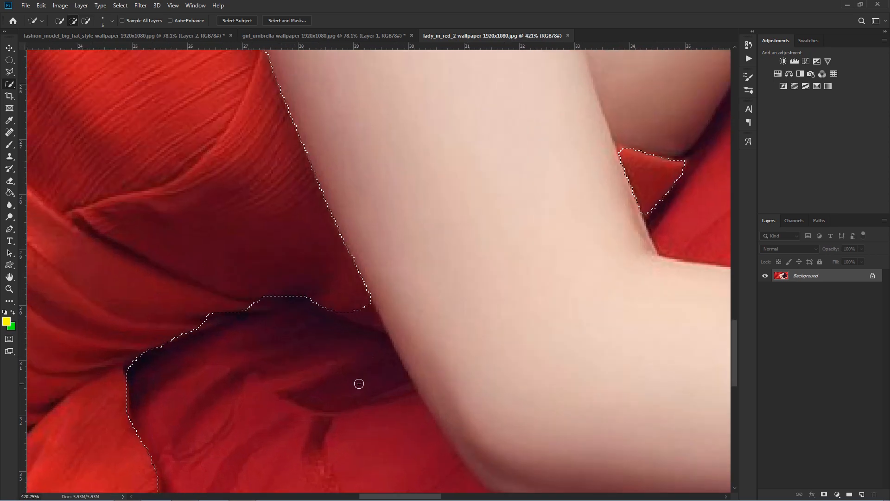
{"action": "left_click", "coordinate": [360, 312], "text": "alt"}
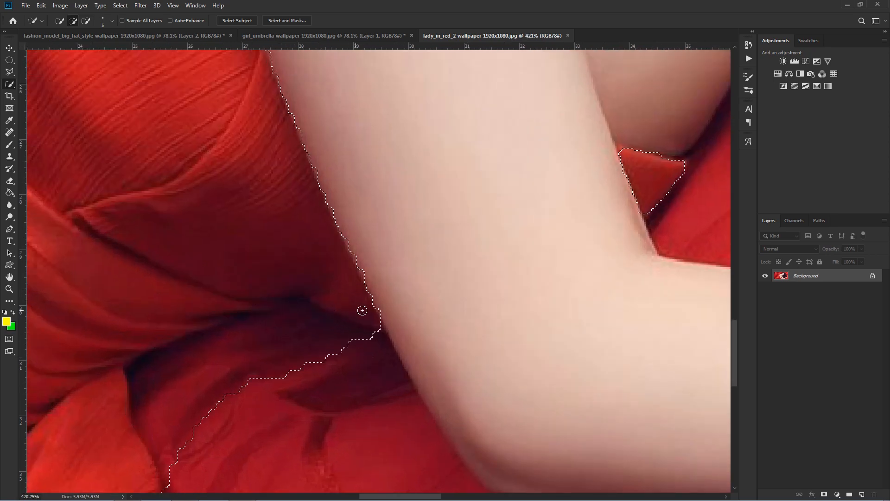
{"action": "scroll", "coordinate": [364, 313], "scroll_direction": "down", "scroll_amount": 2}
{"action": "left_click", "coordinate": [366, 320]}
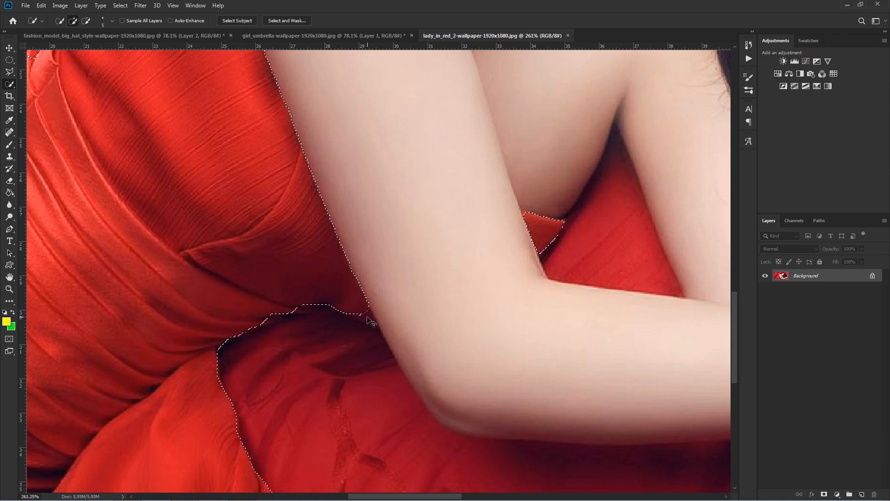
- Add the missing sliver along the upper edge of the pleated waist section to the dress selection
{"action": "scroll", "coordinate": [369, 312], "scroll_direction": "down", "scroll_amount": 3}
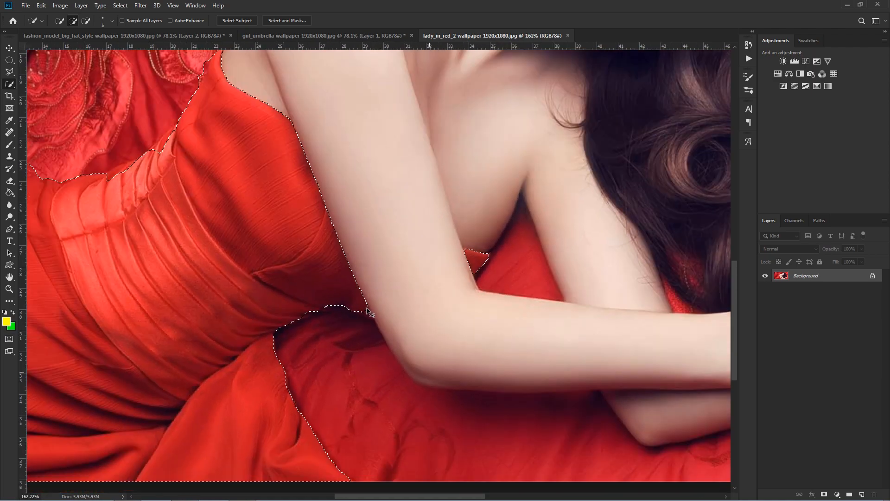
{"action": "scroll", "coordinate": [181, 177], "scroll_direction": "up", "scroll_amount": 3}
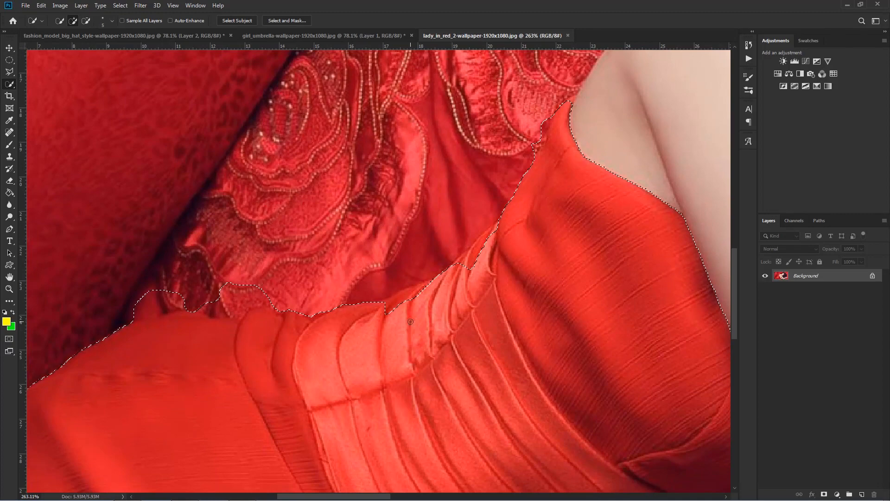
{"action": "mouse_move", "coordinate": [411, 321]}
{"action": "left_mouse_down"}
{"action": "mouse_move", "coordinate": [386, 308]}
{"action": "mouse_move", "coordinate": [424, 293]}
{"action": "mouse_move", "coordinate": [481, 245]}
{"action": "mouse_move", "coordinate": [418, 302]}
{"action": "mouse_move", "coordinate": [246, 320]}
{"action": "left_mouse_up"}
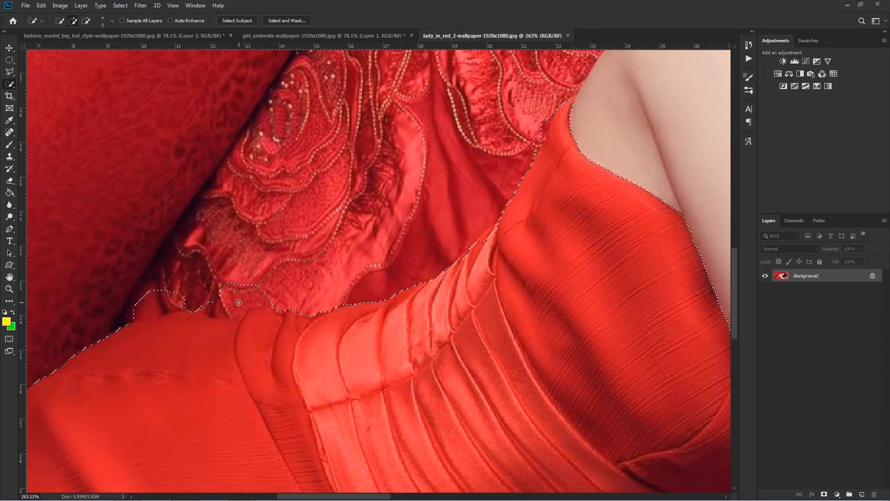
- Subtract the embroidered bedding and the dark fabric above the hip from the selection so its edge follows the dress
{"action": "key", "text": "alt"}
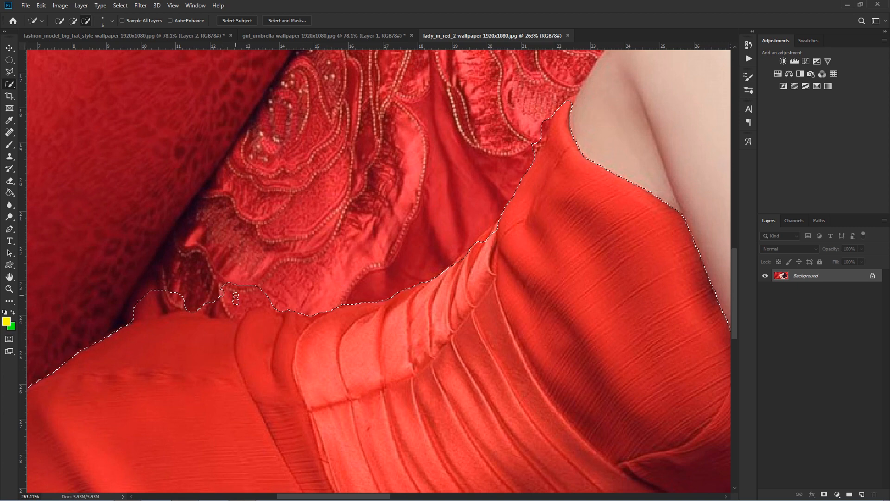
{"action": "left_click_drag", "start_coordinate": [235, 295], "coordinate": [239, 307]}
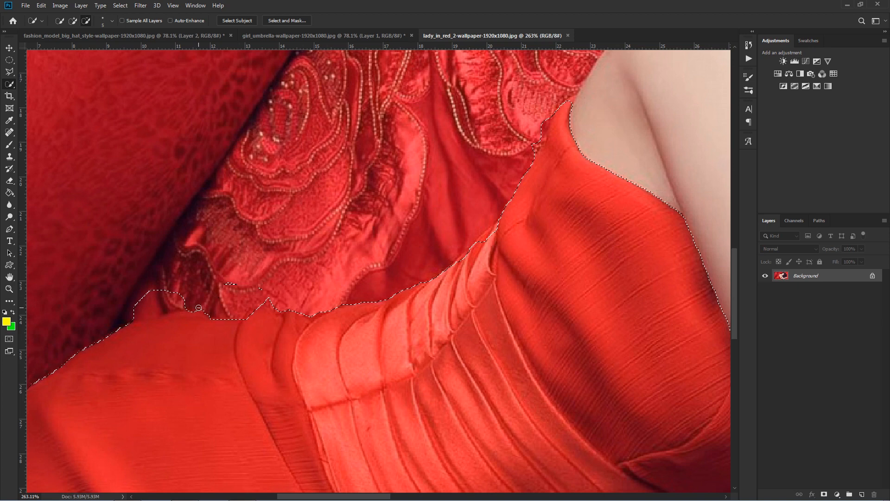
{"action": "mouse_move", "coordinate": [198, 307]}
{"action": "left_mouse_down"}
{"action": "mouse_move", "coordinate": [218, 294]}
{"action": "mouse_move", "coordinate": [165, 301]}
{"action": "left_mouse_up"}
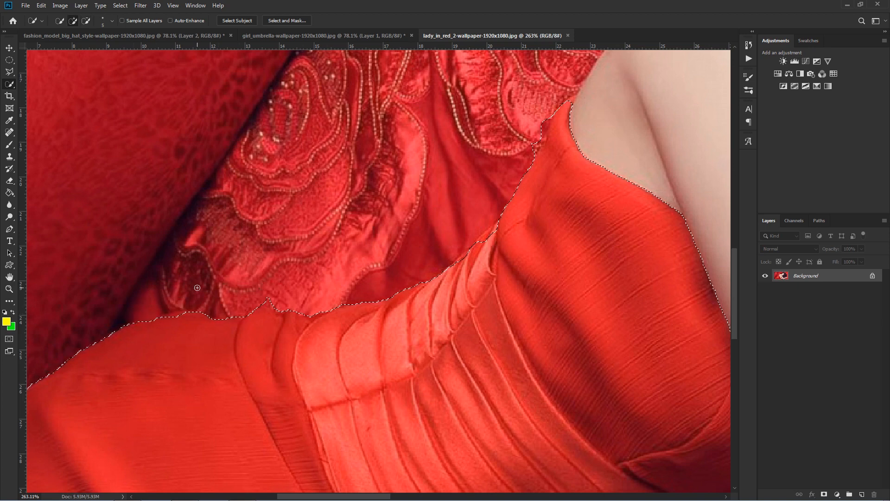
{"action": "left_click_drag", "start_coordinate": [255, 293], "coordinate": [271, 303]}
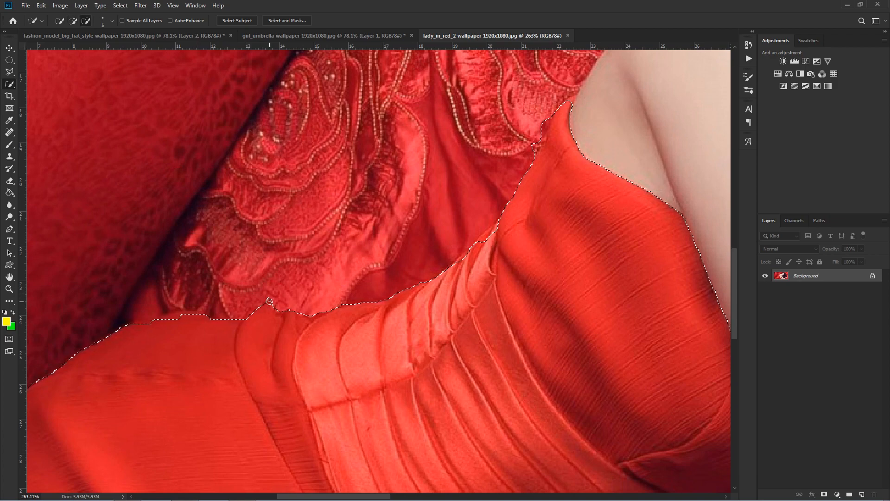
{"action": "scroll", "coordinate": [309, 233], "scroll_direction": "down", "scroll_amount": 2}
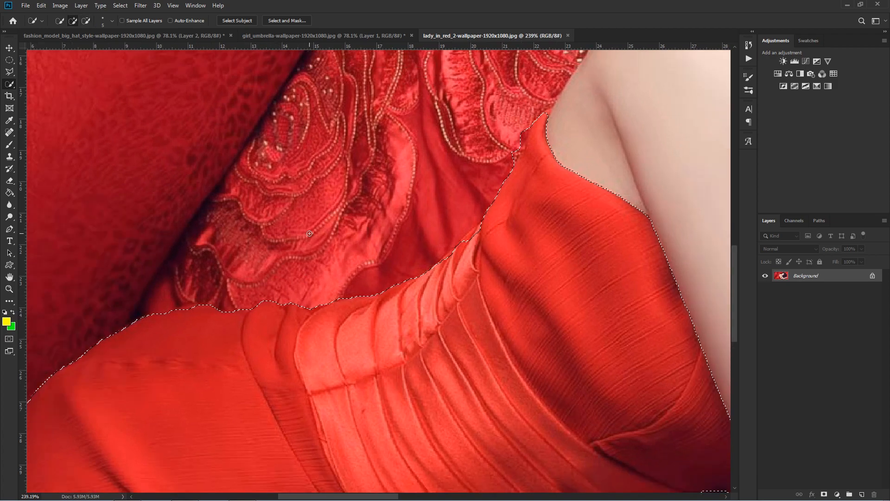
{"action": "scroll", "coordinate": [310, 233], "scroll_direction": "down", "scroll_amount": 10}
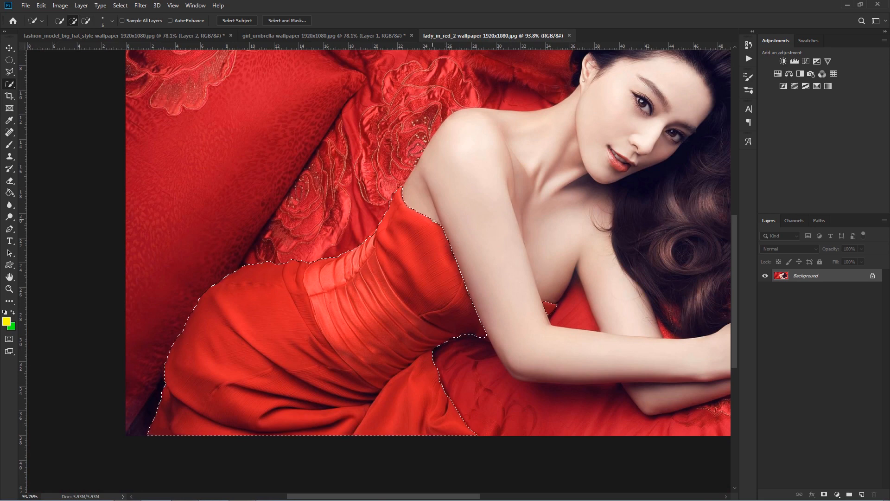
- Smooth the dress selection and feather its edge, keeping the offered radius for both
{"action": "left_click", "coordinate": [120, 5]}
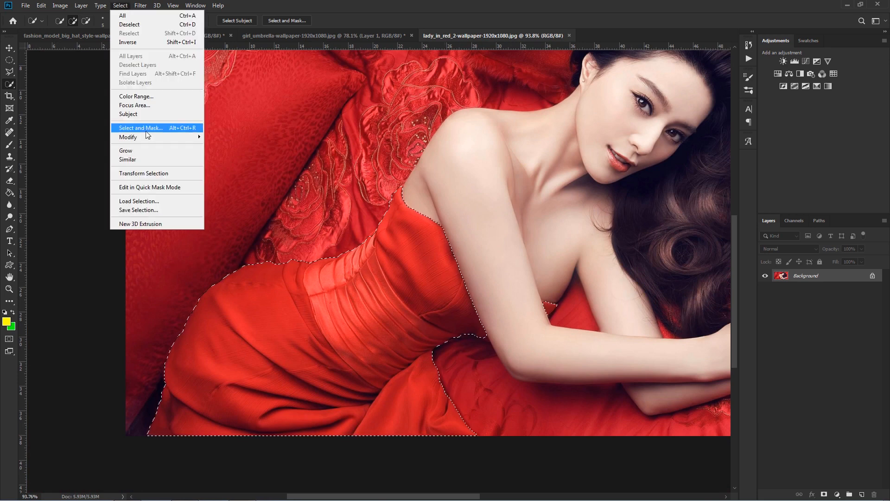
{"action": "mouse_move", "coordinate": [139, 137]}
{"action": "left_click", "coordinate": [219, 146]}
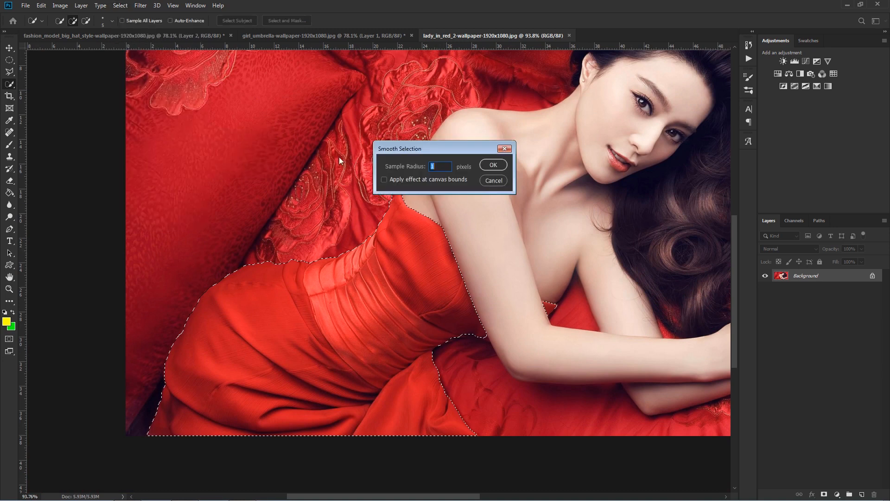
{"action": "left_click", "coordinate": [494, 164]}
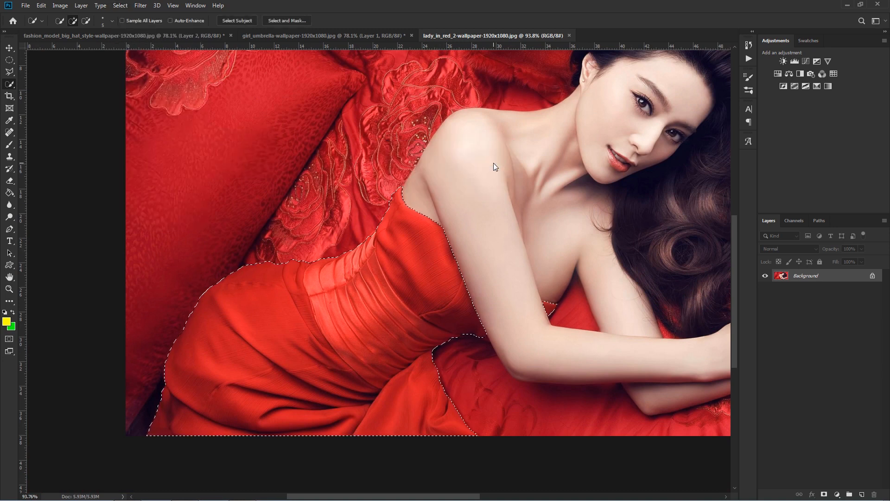
{"action": "left_click", "coordinate": [121, 6]}
{"action": "mouse_move", "coordinate": [163, 137]}
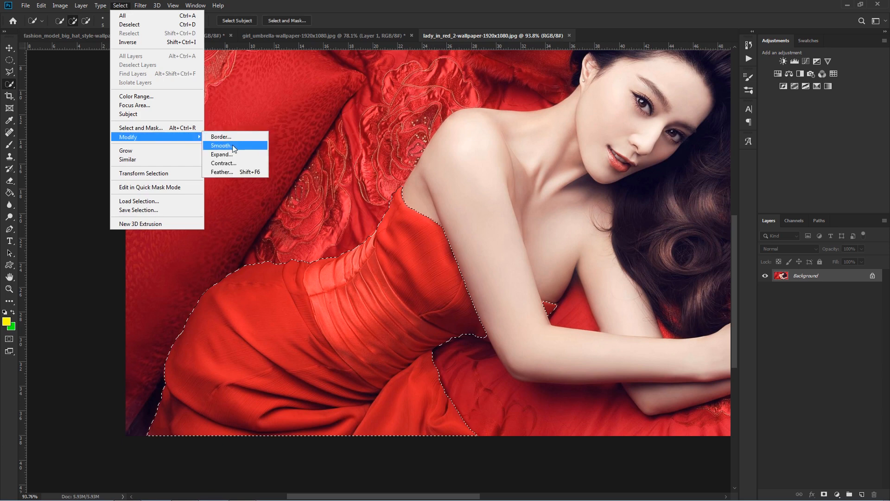
{"action": "left_click", "coordinate": [227, 173]}
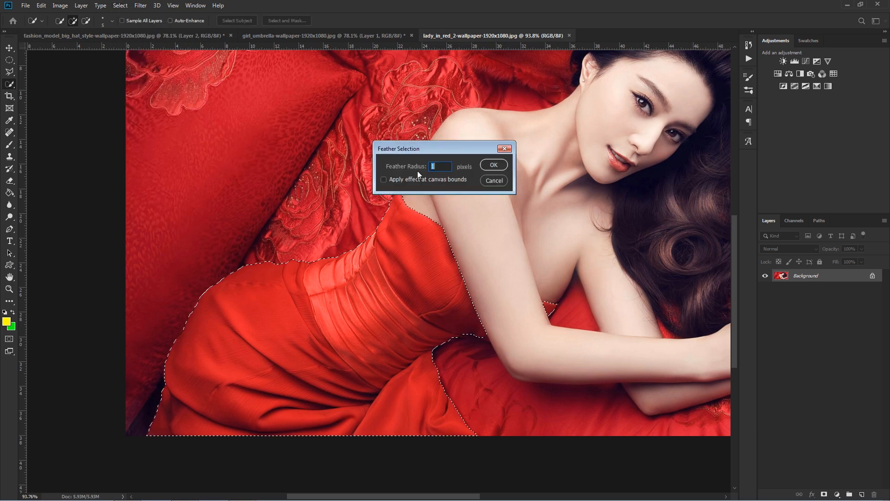
{"action": "left_click", "coordinate": [494, 163]}
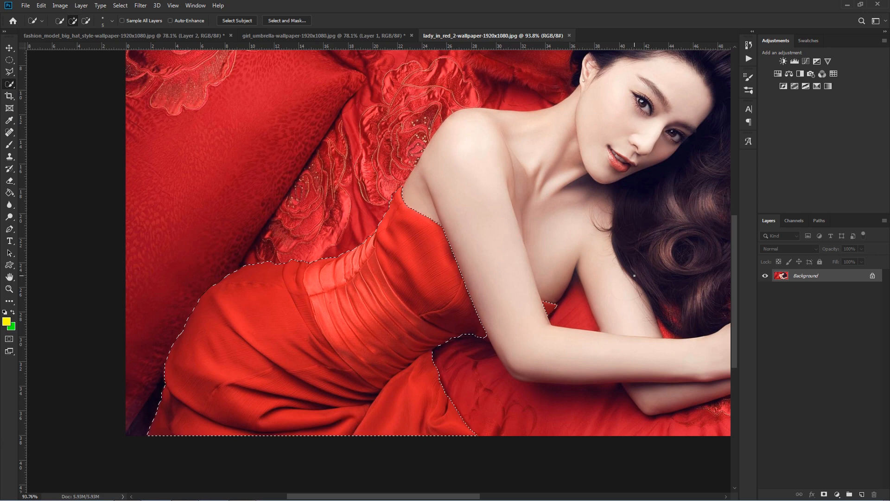
- Copy the selected dress to its own layer and recolour it blue-violet with Hue/Saturation at a hue of -100
{"action": "key", "text": "ctrl+j"}
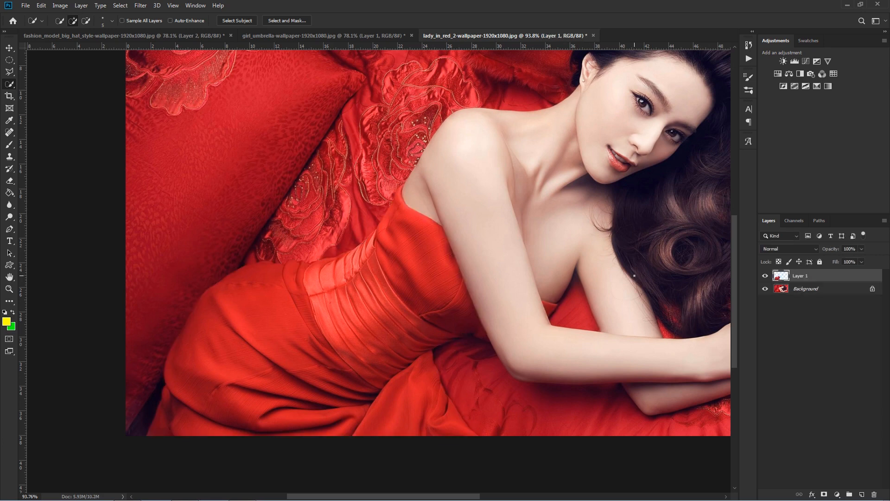
{"action": "left_click", "coordinate": [62, 7]}
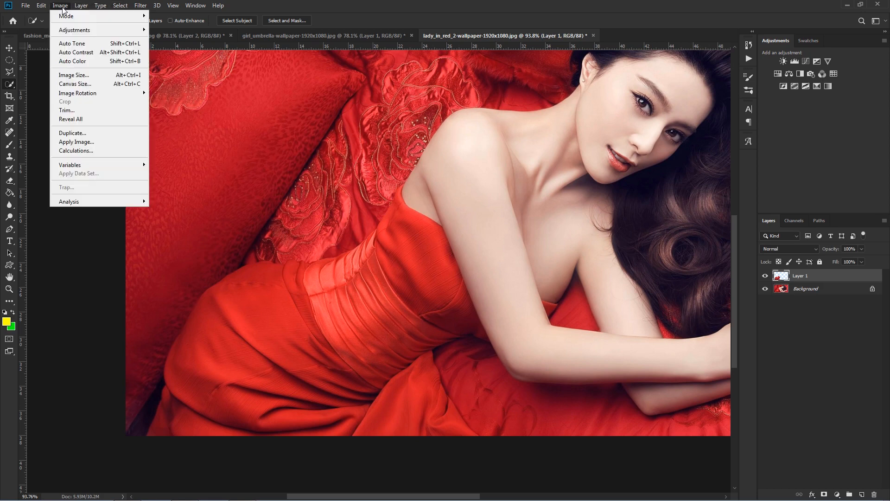
{"action": "mouse_move", "coordinate": [73, 30]}
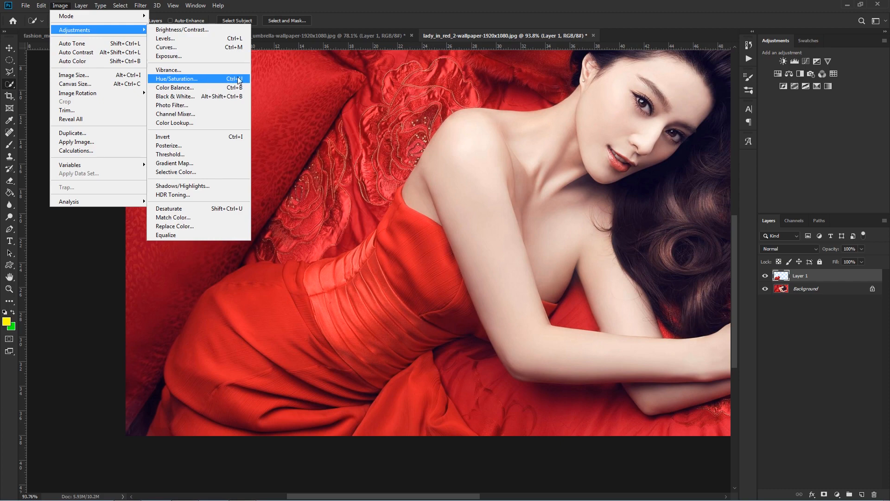
{"action": "left_click", "coordinate": [206, 80]}
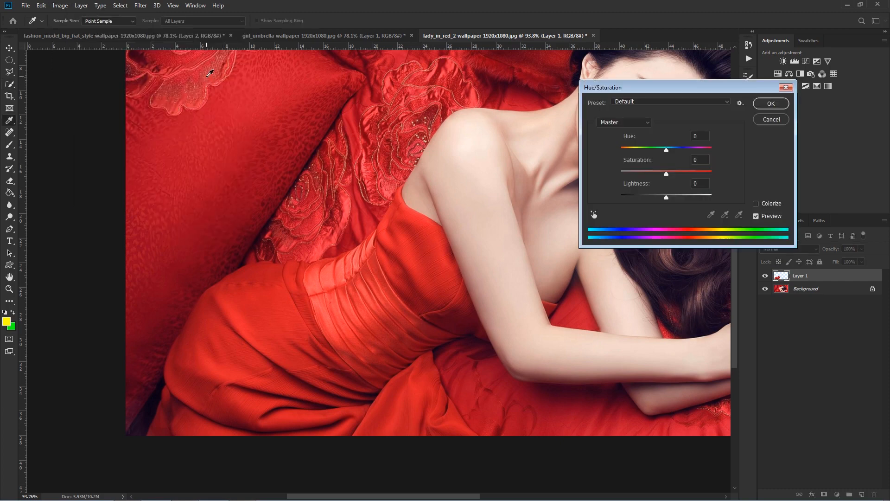
{"action": "left_click_drag", "start_coordinate": [709, 87], "coordinate": [284, 71]}
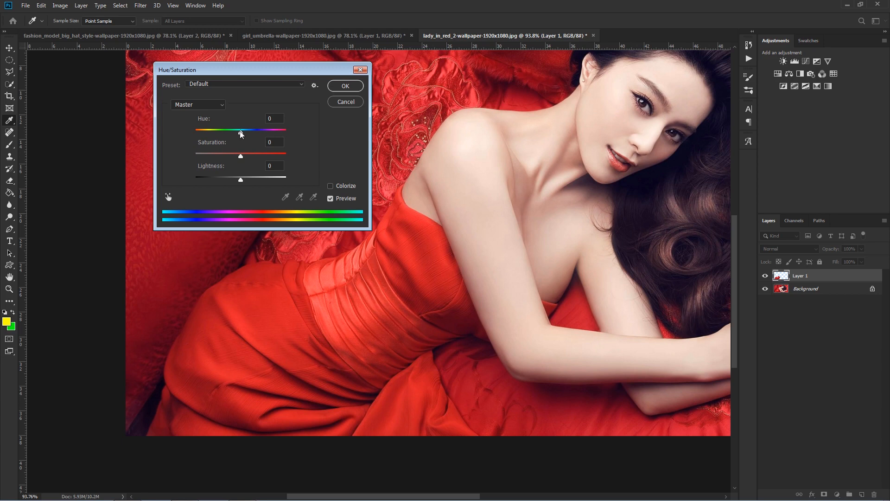
{"action": "left_click_drag", "start_coordinate": [240, 134], "coordinate": [211, 138]}
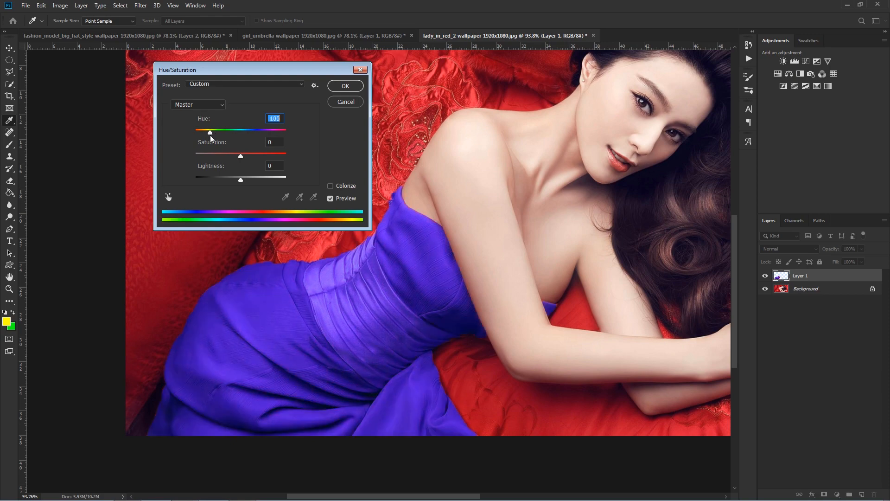
{"action": "left_click", "coordinate": [346, 86]}
{"action": "key", "text": "w"}
{"action": "key", "text": "ctrl+0"}
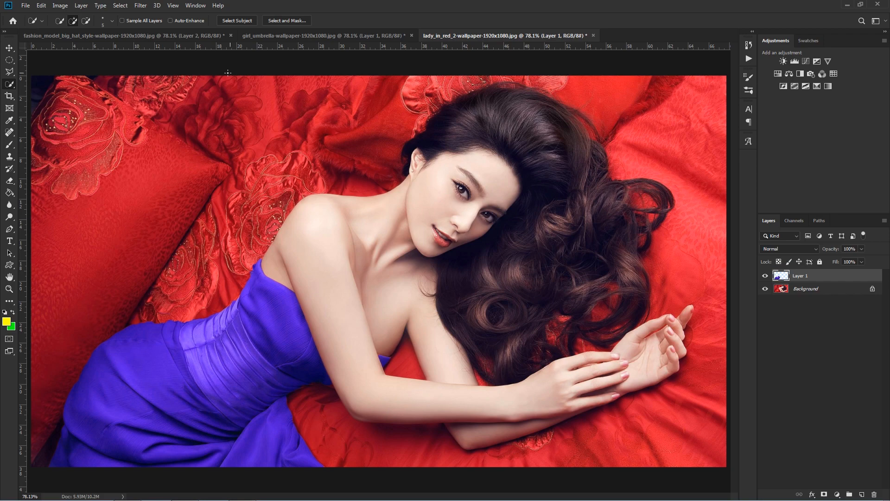
- Review the three recoloured images and the Quick Selection and Magic Wand tools, ending on the lady_in_red_2 image
{"action": "left_click", "coordinate": [150, 36]}
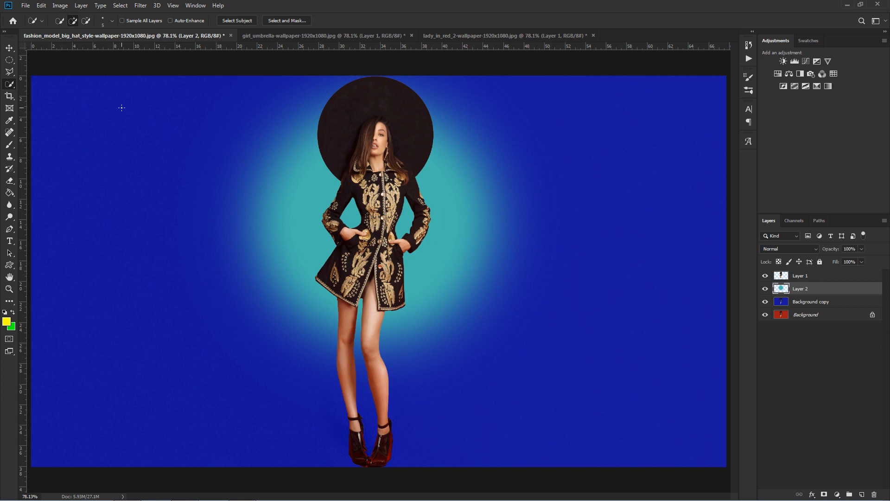
{"action": "right_click", "coordinate": [10, 87]}
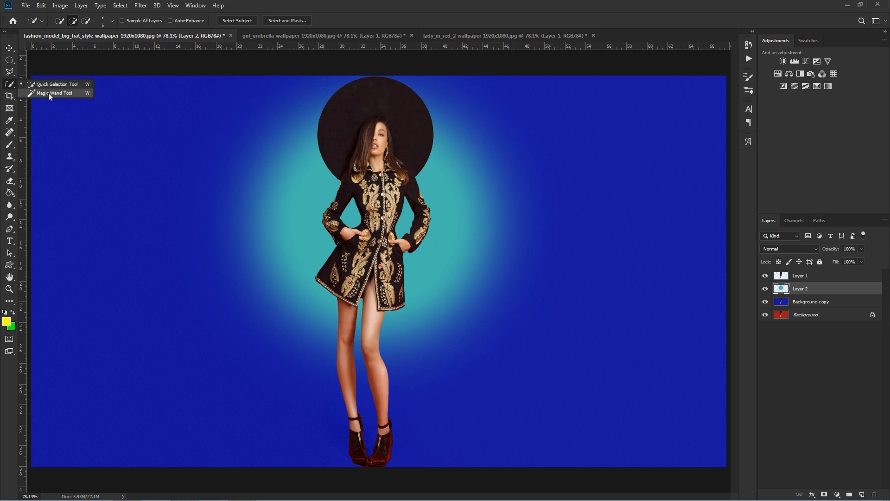
{"action": "left_click", "coordinate": [285, 35]}
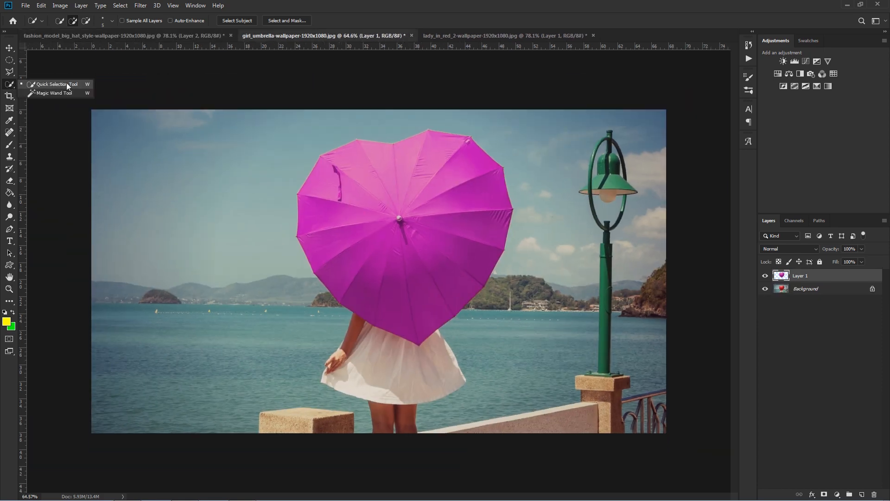
{"action": "left_click", "coordinate": [57, 84]}
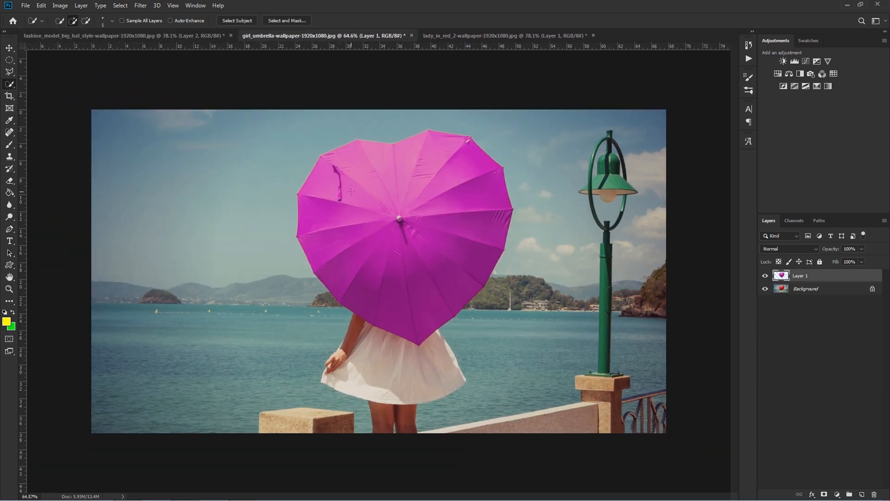
{"action": "left_click", "coordinate": [493, 37]}
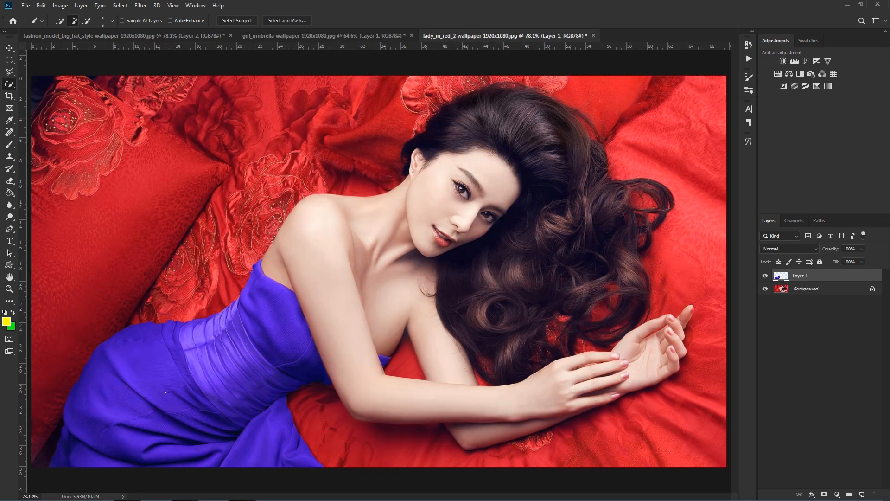